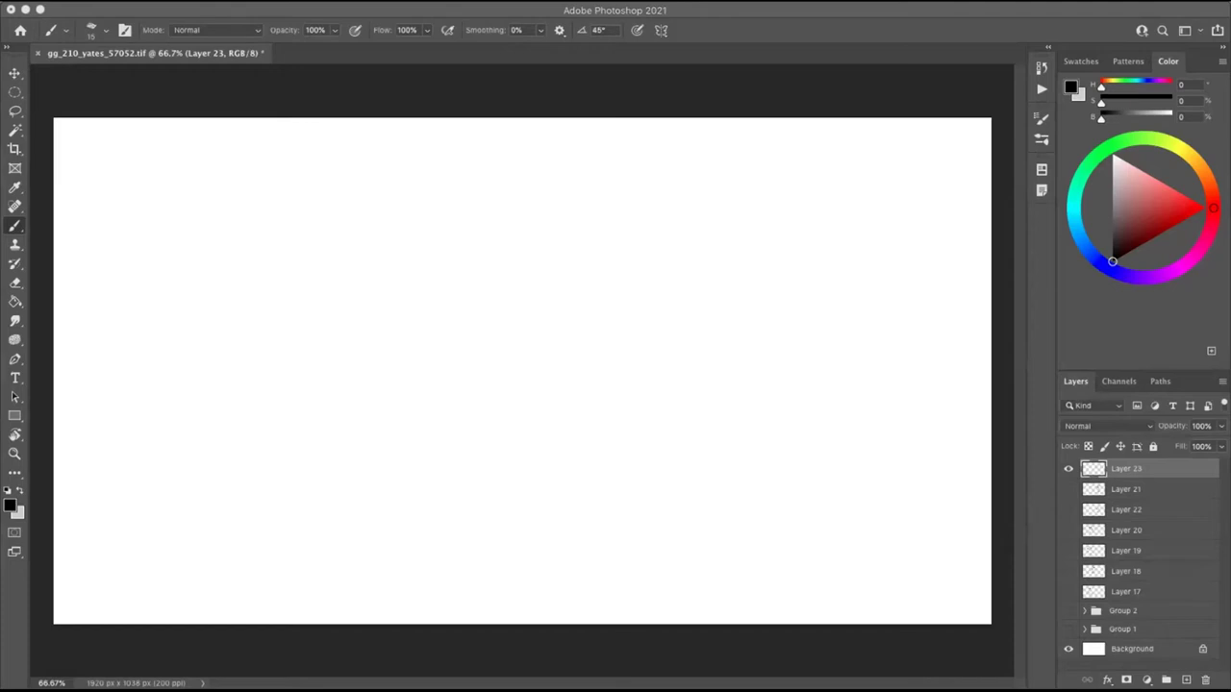
Step: Sketch the character's head outline in black with a narrow forehead, wide lower face and pointed chin, plus one round ear
{"action": "left_click_drag", "start_coordinate": [407, 232], "coordinate": [308, 260]}
{"action": "left_click_drag", "start_coordinate": [311, 201], "coordinate": [304, 240]}
{"action": "left_click_drag", "start_coordinate": [412, 229], "coordinate": [413, 269]}
{"action": "mouse_move", "coordinate": [309, 229]}
{"action": "left_mouse_down"}
{"action": "mouse_move", "coordinate": [308, 269]}
{"action": "mouse_move", "coordinate": [288, 294]}
{"action": "mouse_move", "coordinate": [286, 366]}
{"action": "left_mouse_up"}
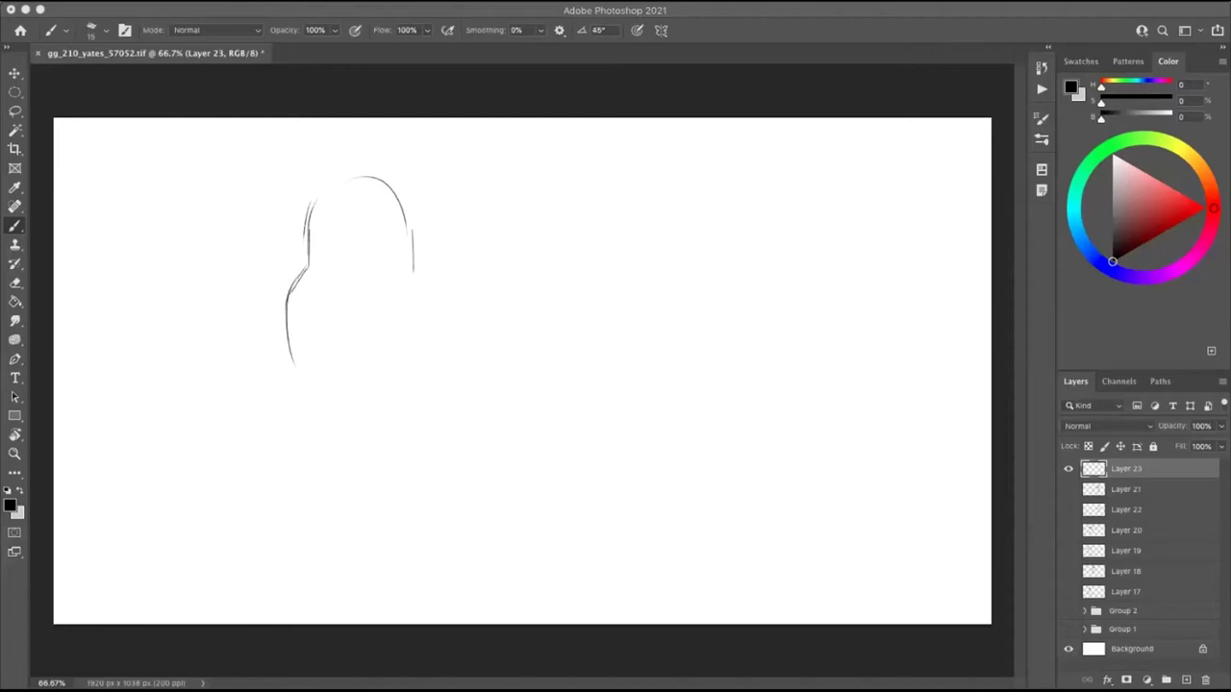
{"action": "mouse_move", "coordinate": [279, 315]}
{"action": "left_mouse_down"}
{"action": "mouse_move", "coordinate": [306, 388]}
{"action": "mouse_move", "coordinate": [338, 404]}
{"action": "mouse_move", "coordinate": [398, 361]}
{"action": "left_mouse_up"}
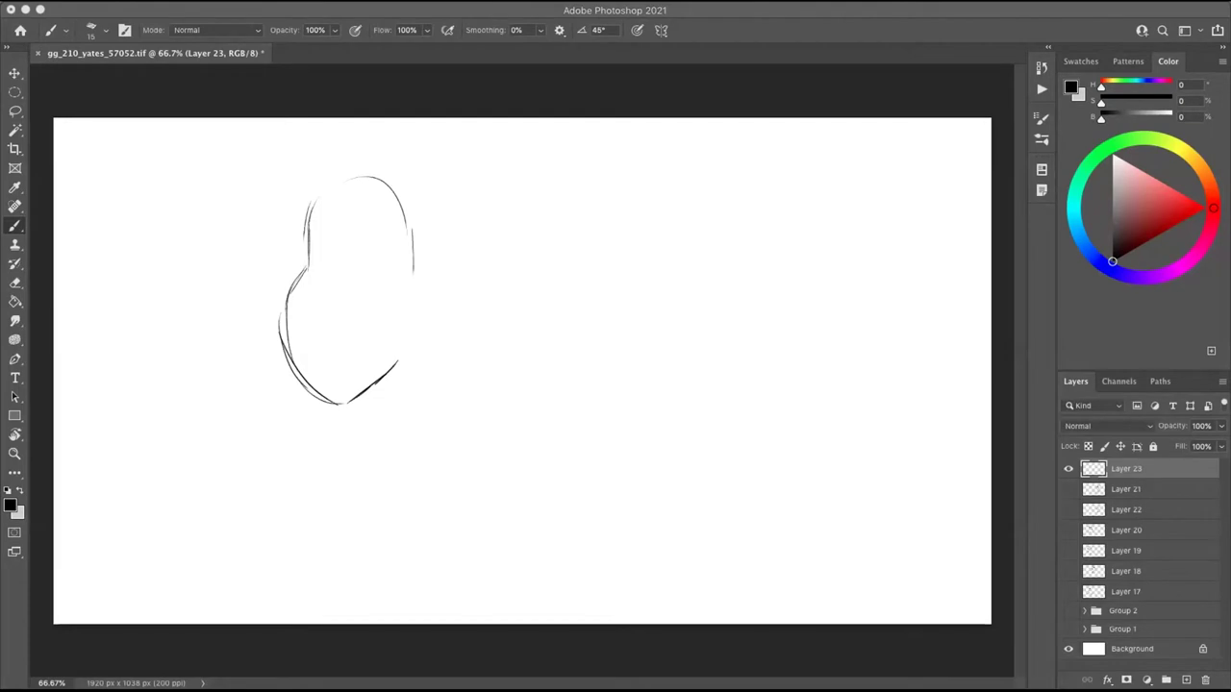
{"action": "mouse_move", "coordinate": [411, 261]}
{"action": "left_mouse_down"}
{"action": "mouse_move", "coordinate": [417, 331]}
{"action": "mouse_move", "coordinate": [396, 363]}
{"action": "left_mouse_up"}
{"action": "left_click_drag", "start_coordinate": [316, 204], "coordinate": [306, 268]}
{"action": "mouse_move", "coordinate": [352, 181]}
{"action": "left_mouse_down"}
{"action": "mouse_move", "coordinate": [328, 192]}
{"action": "mouse_move", "coordinate": [392, 185]}
{"action": "mouse_move", "coordinate": [427, 306]}
{"action": "left_mouse_up"}
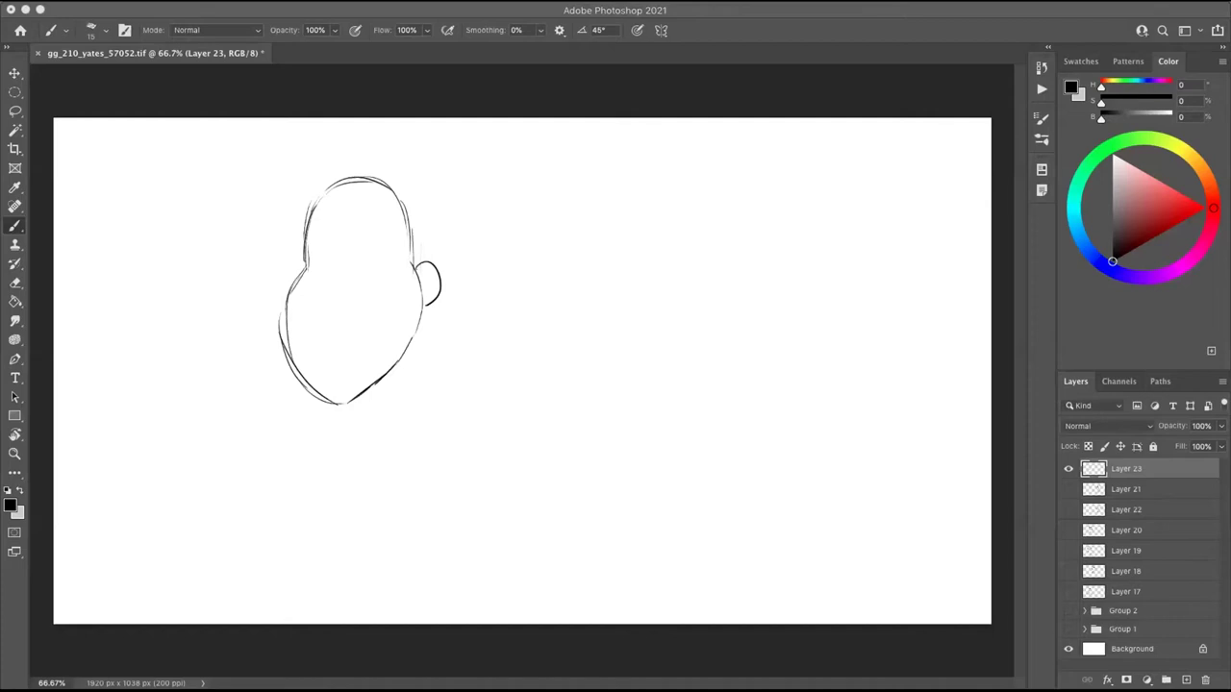
Step: Draw two round eyes with pupils, a large bulbous nose, and a smiling full-lipped mouth with a thin moustache
{"action": "mouse_move", "coordinate": [318, 254]}
{"action": "left_mouse_down"}
{"action": "mouse_move", "coordinate": [346, 252]}
{"action": "mouse_move", "coordinate": [321, 264]}
{"action": "mouse_move", "coordinate": [345, 264]}
{"action": "left_mouse_up"}
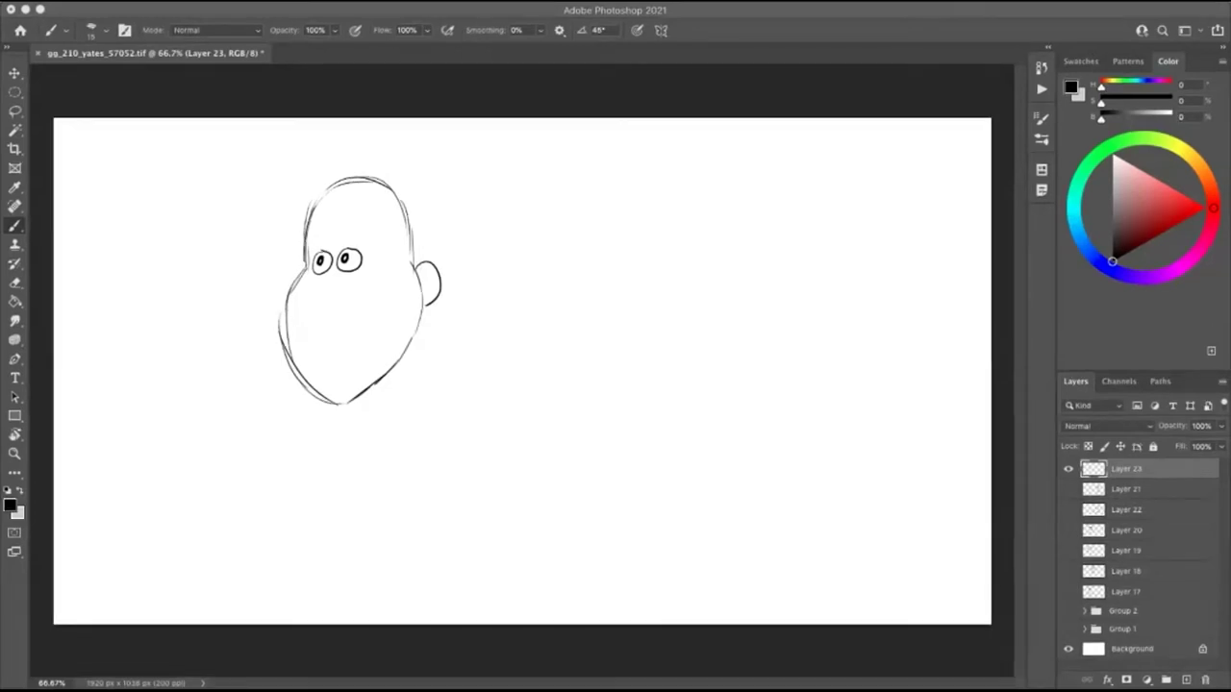
{"action": "mouse_move", "coordinate": [321, 273]}
{"action": "left_mouse_down"}
{"action": "mouse_move", "coordinate": [299, 302]}
{"action": "mouse_move", "coordinate": [334, 315]}
{"action": "mouse_move", "coordinate": [361, 296]}
{"action": "mouse_move", "coordinate": [349, 282]}
{"action": "mouse_move", "coordinate": [343, 309]}
{"action": "left_mouse_up"}
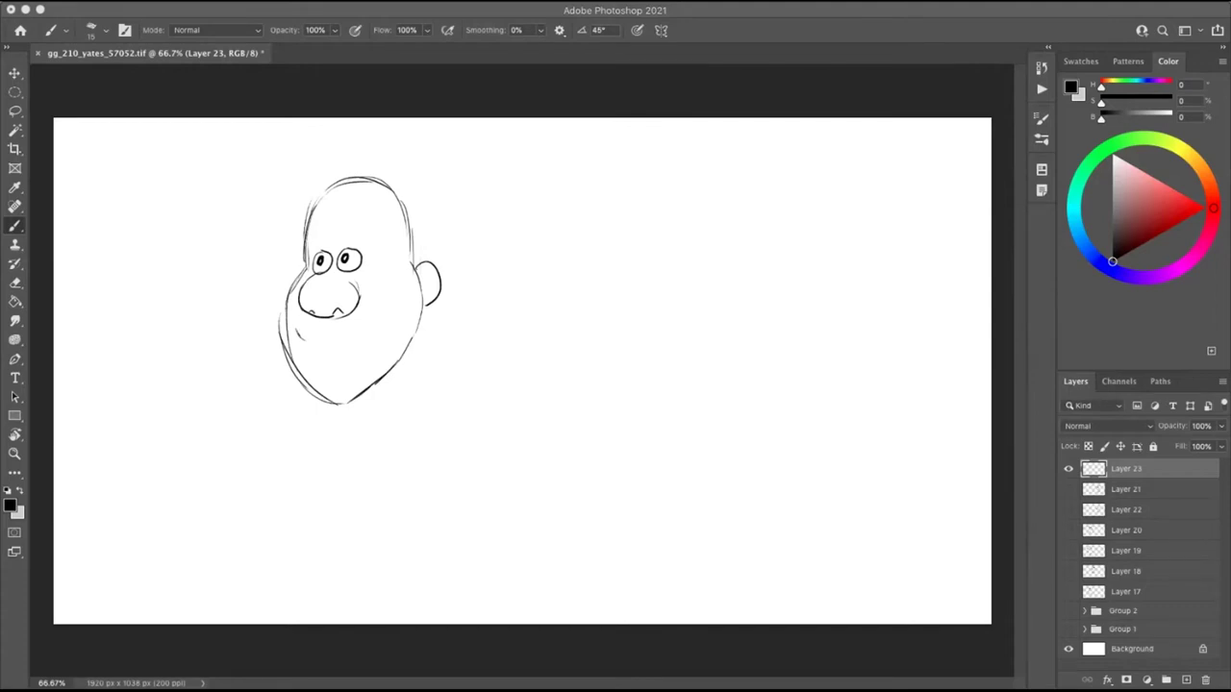
{"action": "mouse_move", "coordinate": [295, 331]}
{"action": "left_mouse_down"}
{"action": "mouse_move", "coordinate": [339, 343]}
{"action": "mouse_move", "coordinate": [384, 328]}
{"action": "left_mouse_up"}
{"action": "mouse_move", "coordinate": [296, 325]}
{"action": "left_mouse_down"}
{"action": "mouse_move", "coordinate": [377, 325]}
{"action": "mouse_move", "coordinate": [367, 342]}
{"action": "mouse_move", "coordinate": [315, 361]}
{"action": "mouse_move", "coordinate": [295, 325]}
{"action": "mouse_move", "coordinate": [378, 329]}
{"action": "left_mouse_up"}
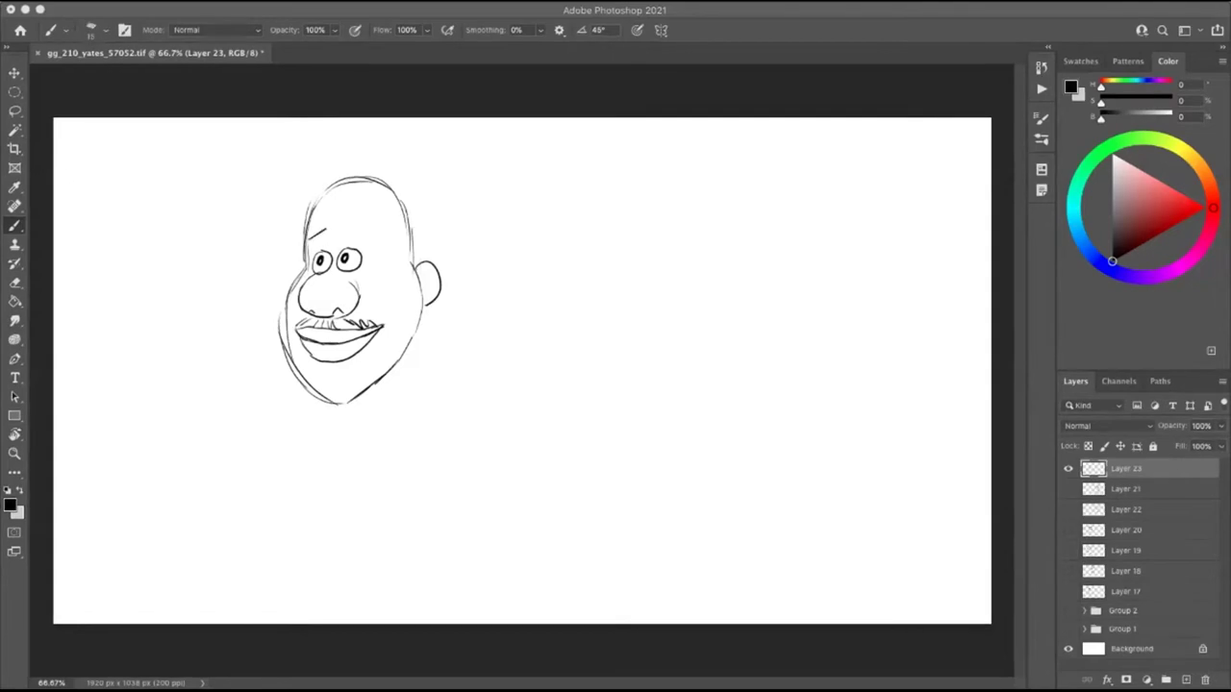
Step: Add raised, slanted eyebrows, curved forehead wrinkles and a cheek crease beside the mouth
{"action": "mouse_move", "coordinate": [317, 235]}
{"action": "left_mouse_down"}
{"action": "mouse_move", "coordinate": [334, 223]}
{"action": "mouse_move", "coordinate": [306, 245]}
{"action": "mouse_move", "coordinate": [369, 246]}
{"action": "left_mouse_up"}
{"action": "left_click_drag", "start_coordinate": [346, 222], "coordinate": [370, 250]}
{"action": "mouse_move", "coordinate": [317, 220]}
{"action": "left_mouse_down"}
{"action": "mouse_move", "coordinate": [334, 211]}
{"action": "mouse_move", "coordinate": [365, 224]}
{"action": "mouse_move", "coordinate": [344, 201]}
{"action": "mouse_move", "coordinate": [323, 207]}
{"action": "left_mouse_up"}
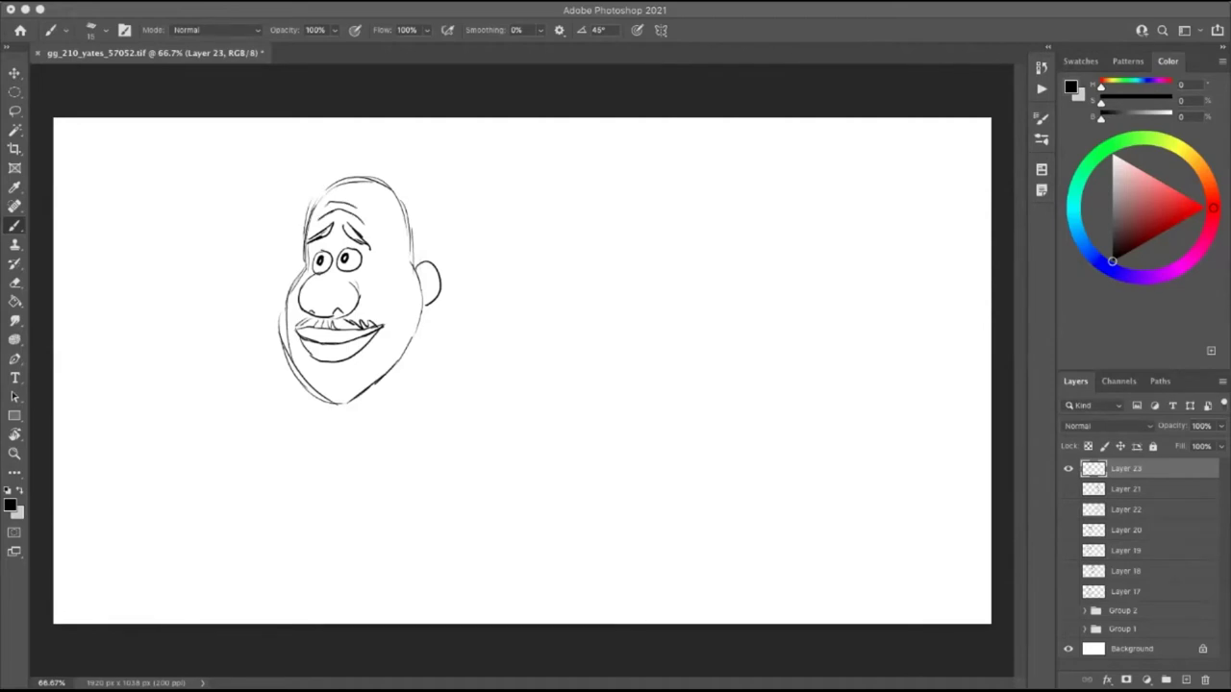
{"action": "left_click_drag", "start_coordinate": [392, 311], "coordinate": [384, 339]}
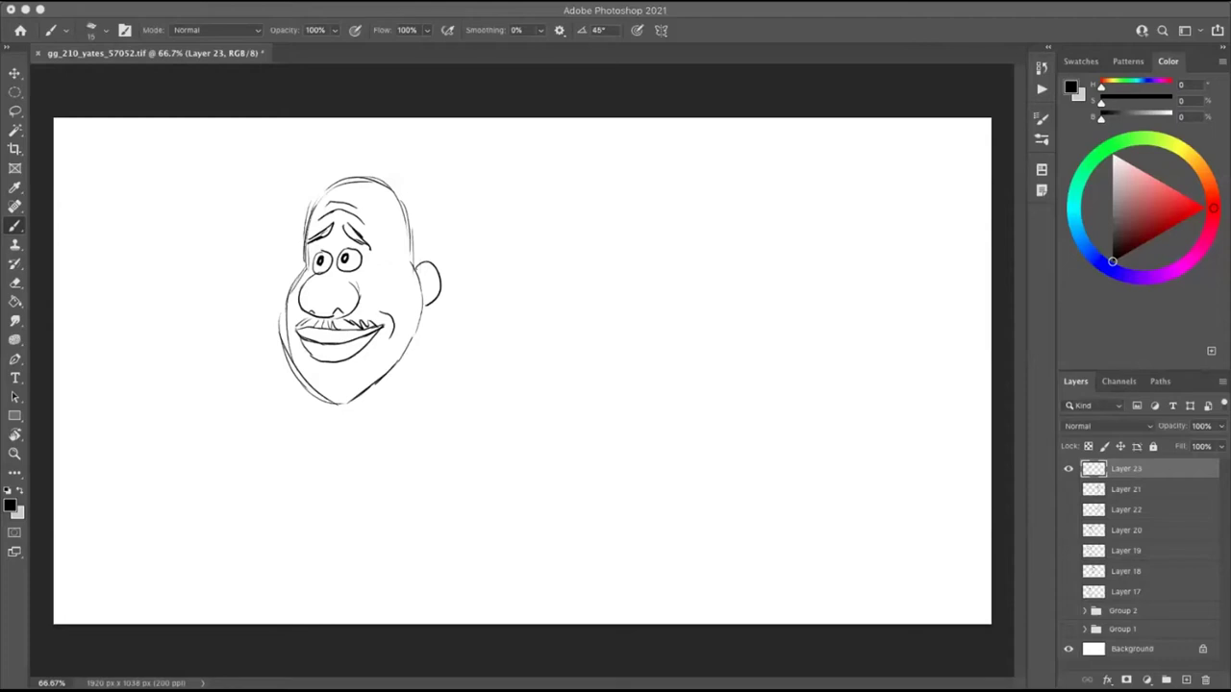
Step: Draw a slim neck with a ribbed turtleneck collar and two sloping shoulder lines, redoing the shoulder stroke beside the collar
{"action": "left_click_drag", "start_coordinate": [352, 395], "coordinate": [357, 438]}
{"action": "left_click_drag", "start_coordinate": [397, 358], "coordinate": [407, 451]}
{"action": "mouse_move", "coordinate": [354, 401]}
{"action": "left_mouse_down"}
{"action": "mouse_move", "coordinate": [358, 451]}
{"action": "mouse_move", "coordinate": [396, 408]}
{"action": "mouse_move", "coordinate": [362, 432]}
{"action": "left_mouse_up"}
{"action": "left_click_drag", "start_coordinate": [371, 414], "coordinate": [379, 428]}
{"action": "mouse_move", "coordinate": [391, 408]}
{"action": "left_mouse_down"}
{"action": "mouse_move", "coordinate": [398, 428]}
{"action": "mouse_move", "coordinate": [318, 461]}
{"action": "left_mouse_up"}
{"action": "key", "text": "super+z"}
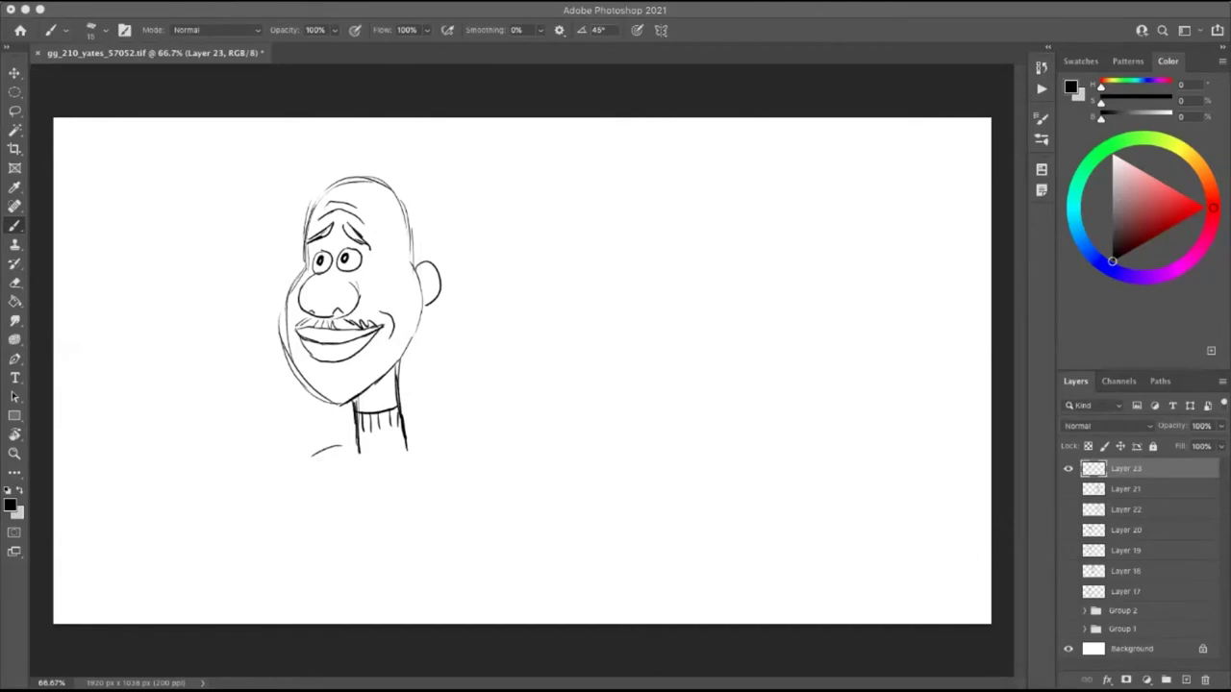
{"action": "key", "text": "super+z"}
{"action": "left_click_drag", "start_coordinate": [354, 442], "coordinate": [285, 482]}
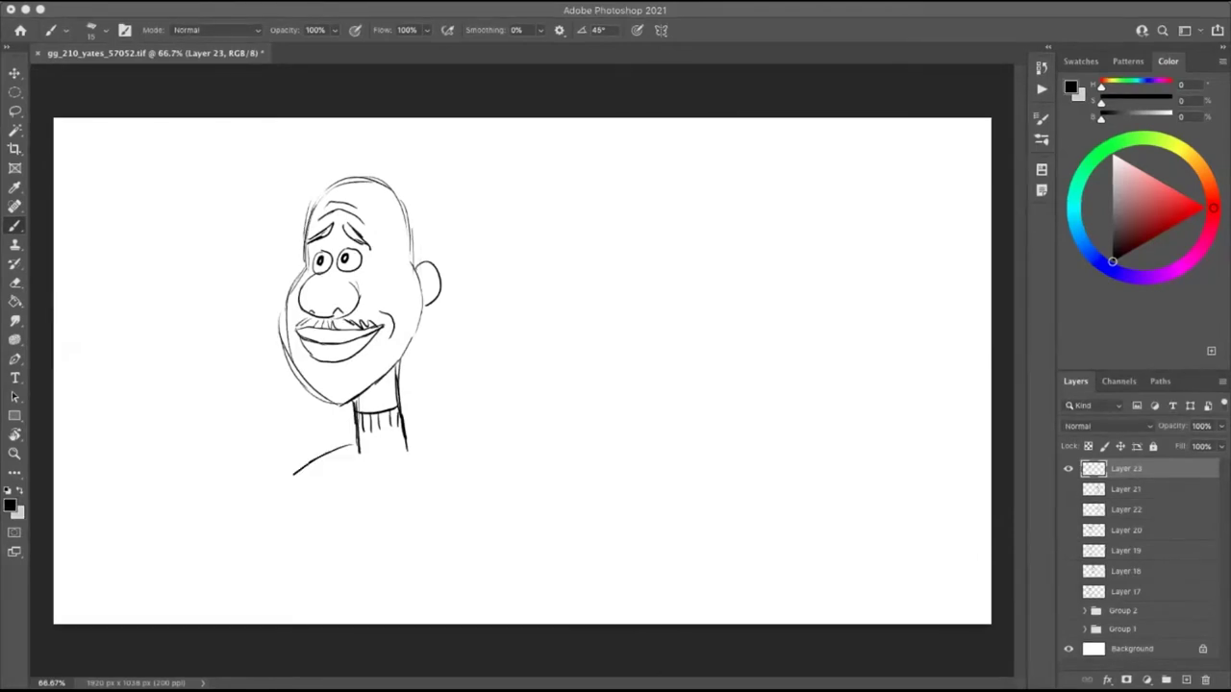
{"action": "mouse_move", "coordinate": [405, 439]}
{"action": "left_mouse_down"}
{"action": "mouse_move", "coordinate": [477, 449]}
{"action": "mouse_move", "coordinate": [503, 489]}
{"action": "left_mouse_up"}
Step: Sketch a hat with an upturned front brim and angular crown at the back of the head, plus hair by the ear
{"action": "mouse_move", "coordinate": [307, 200]}
{"action": "left_mouse_down"}
{"action": "mouse_move", "coordinate": [307, 168]}
{"action": "mouse_move", "coordinate": [303, 199]}
{"action": "mouse_move", "coordinate": [352, 154]}
{"action": "mouse_move", "coordinate": [429, 255]}
{"action": "left_mouse_up"}
{"action": "key", "text": "super+z"}
{"action": "left_click_drag", "start_coordinate": [350, 184], "coordinate": [394, 229]}
{"action": "key", "text": "super+z"}
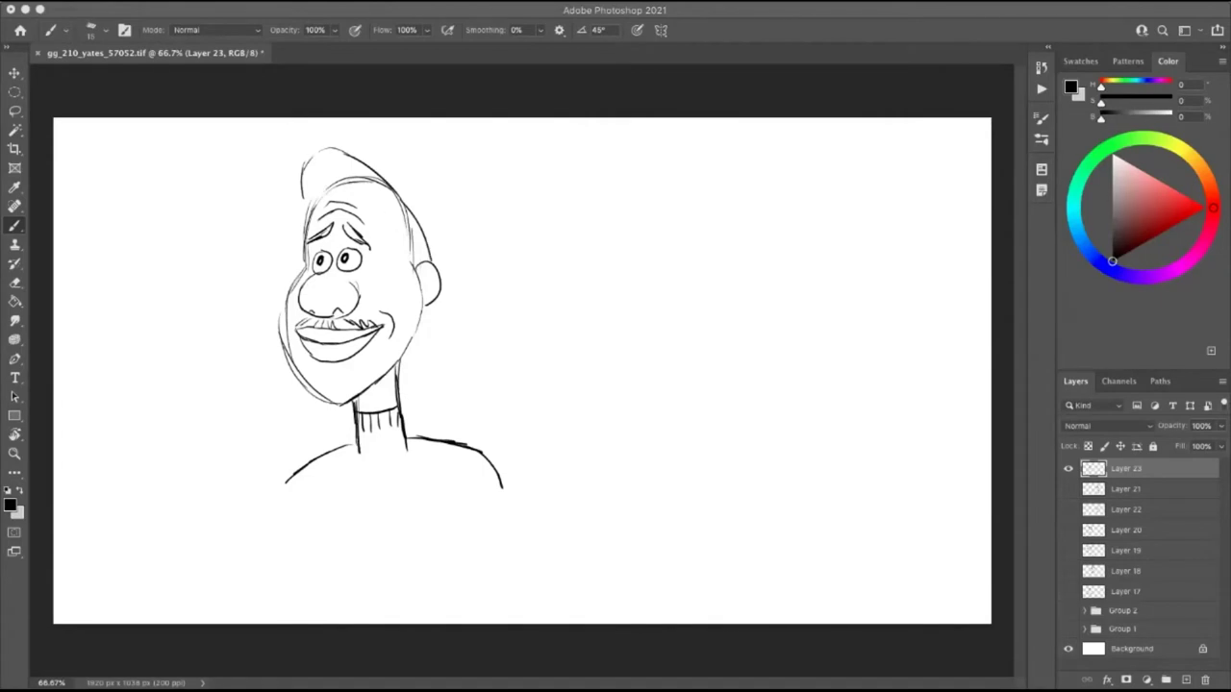
{"action": "mouse_move", "coordinate": [352, 182]}
{"action": "left_mouse_down"}
{"action": "mouse_move", "coordinate": [411, 258]}
{"action": "mouse_move", "coordinate": [408, 235]}
{"action": "mouse_move", "coordinate": [415, 260]}
{"action": "mouse_move", "coordinate": [413, 168]}
{"action": "mouse_move", "coordinate": [430, 176]}
{"action": "mouse_move", "coordinate": [450, 233]}
{"action": "mouse_move", "coordinate": [423, 291]}
{"action": "left_mouse_up"}
{"action": "mouse_move", "coordinate": [396, 227]}
{"action": "left_mouse_down"}
{"action": "mouse_move", "coordinate": [410, 276]}
{"action": "mouse_move", "coordinate": [388, 204]}
{"action": "mouse_move", "coordinate": [363, 178]}
{"action": "mouse_move", "coordinate": [434, 237]}
{"action": "left_mouse_up"}
{"action": "key", "text": "e"}
{"action": "key", "text": "b"}
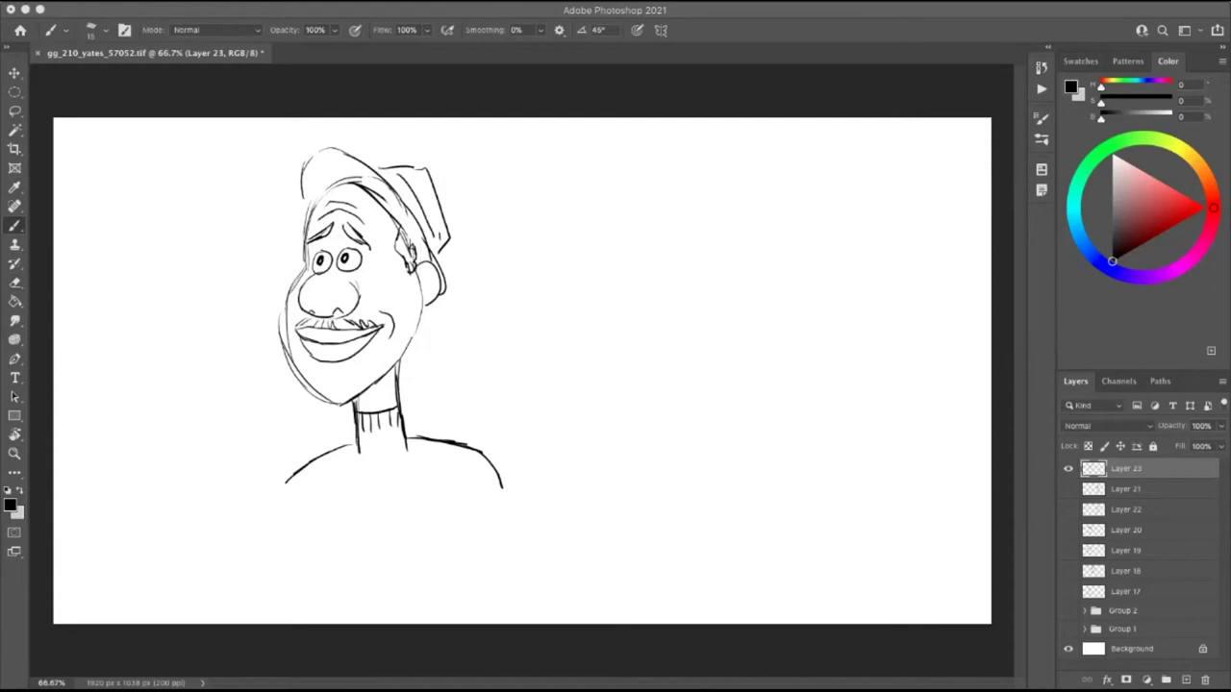
Step: Reinforce the chin, both sides of the face and the ear with darker contour strokes
{"action": "mouse_move", "coordinate": [319, 390]}
{"action": "left_mouse_down"}
{"action": "mouse_move", "coordinate": [339, 405]}
{"action": "mouse_move", "coordinate": [373, 384]}
{"action": "left_mouse_up"}
{"action": "left_click_drag", "start_coordinate": [287, 293], "coordinate": [286, 366]}
{"action": "left_click_drag", "start_coordinate": [419, 306], "coordinate": [410, 343]}
{"action": "left_click_drag", "start_coordinate": [425, 267], "coordinate": [431, 312]}
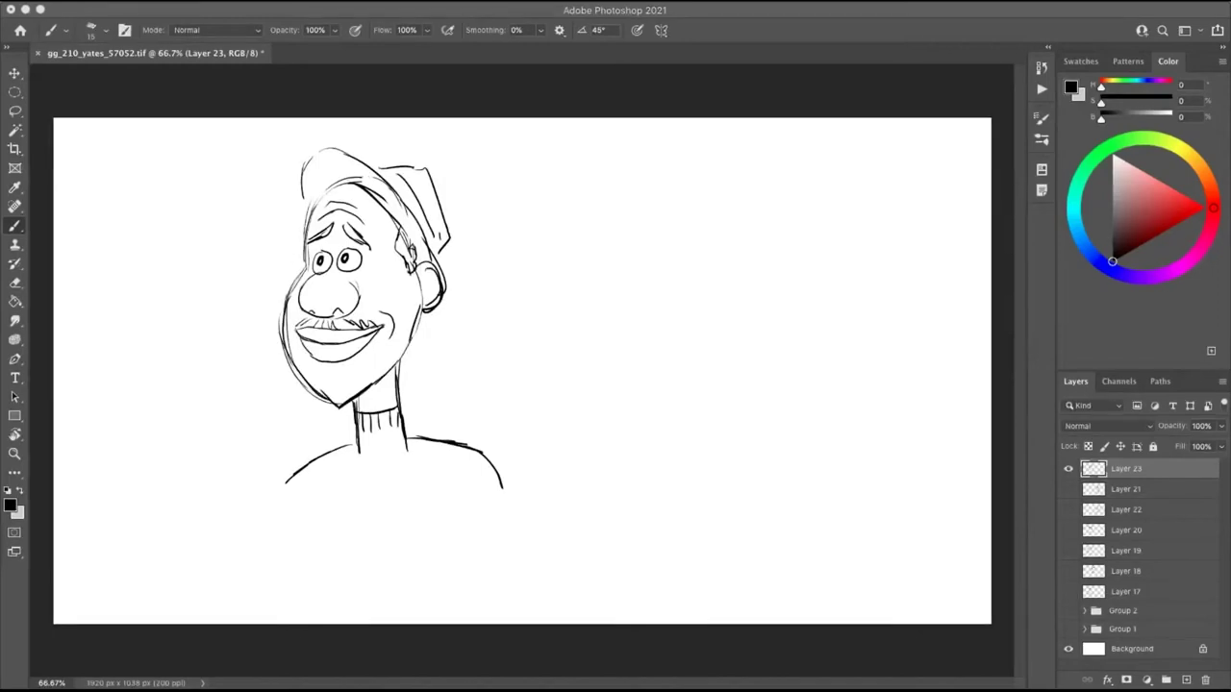
Step: Draw thick black glasses frames around the eyes, with a temple arm reaching back to the ear
{"action": "mouse_move", "coordinate": [291, 242]}
{"action": "left_mouse_down"}
{"action": "mouse_move", "coordinate": [286, 275]}
{"action": "mouse_move", "coordinate": [305, 282]}
{"action": "left_mouse_up"}
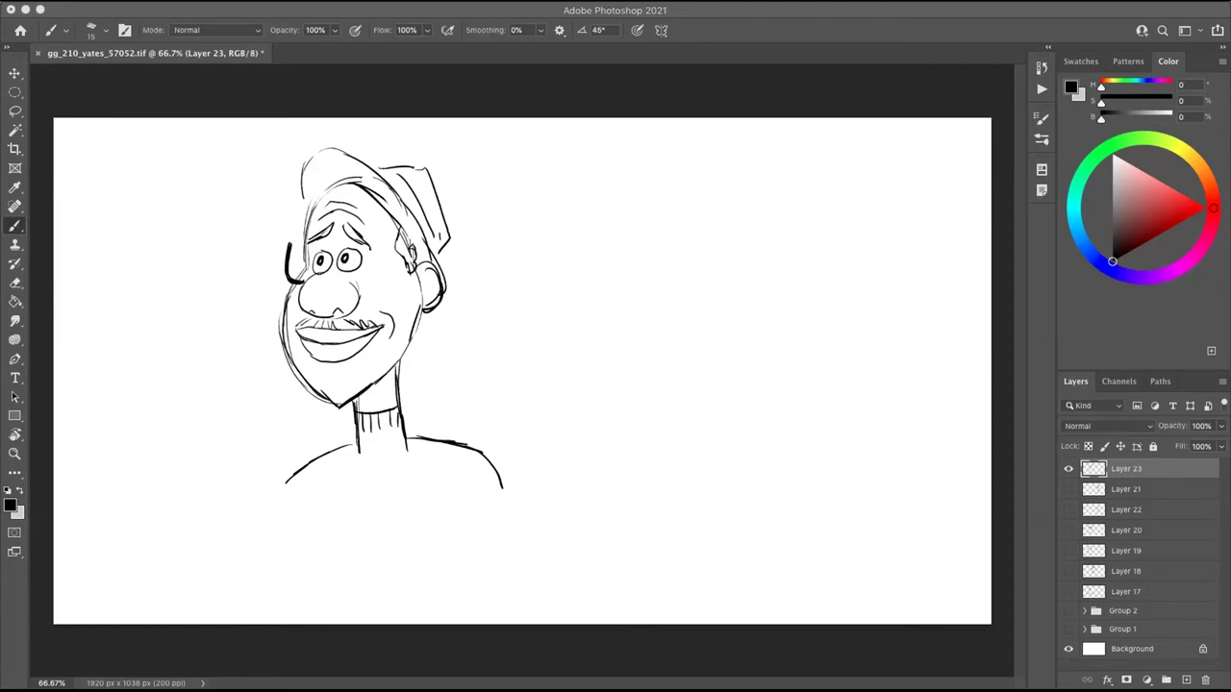
{"action": "mouse_move", "coordinate": [280, 241]}
{"action": "left_mouse_down"}
{"action": "mouse_move", "coordinate": [299, 239]}
{"action": "mouse_move", "coordinate": [286, 252]}
{"action": "mouse_move", "coordinate": [300, 239]}
{"action": "left_mouse_up"}
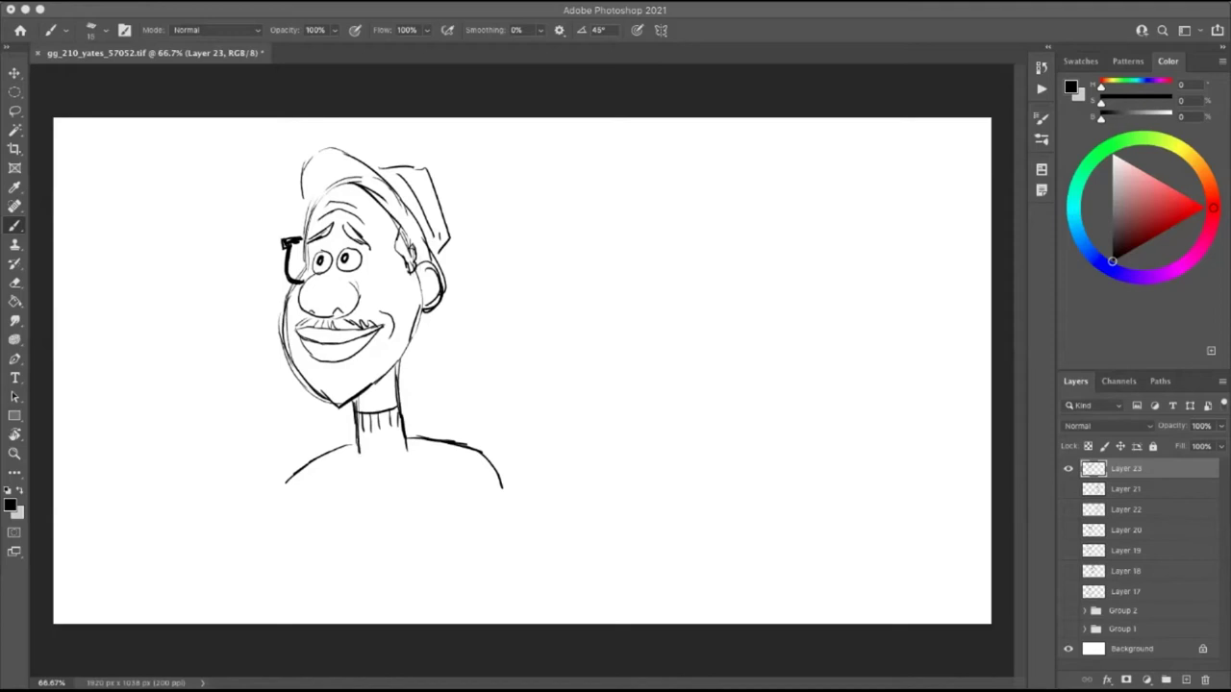
{"action": "mouse_move", "coordinate": [348, 277]}
{"action": "left_mouse_down"}
{"action": "mouse_move", "coordinate": [373, 275]}
{"action": "mouse_move", "coordinate": [384, 240]}
{"action": "mouse_move", "coordinate": [360, 275]}
{"action": "mouse_move", "coordinate": [372, 275]}
{"action": "mouse_move", "coordinate": [380, 233]}
{"action": "mouse_move", "coordinate": [392, 235]}
{"action": "left_mouse_up"}
{"action": "mouse_move", "coordinate": [390, 235]}
{"action": "left_mouse_down"}
{"action": "mouse_move", "coordinate": [382, 270]}
{"action": "mouse_move", "coordinate": [417, 268]}
{"action": "left_mouse_up"}
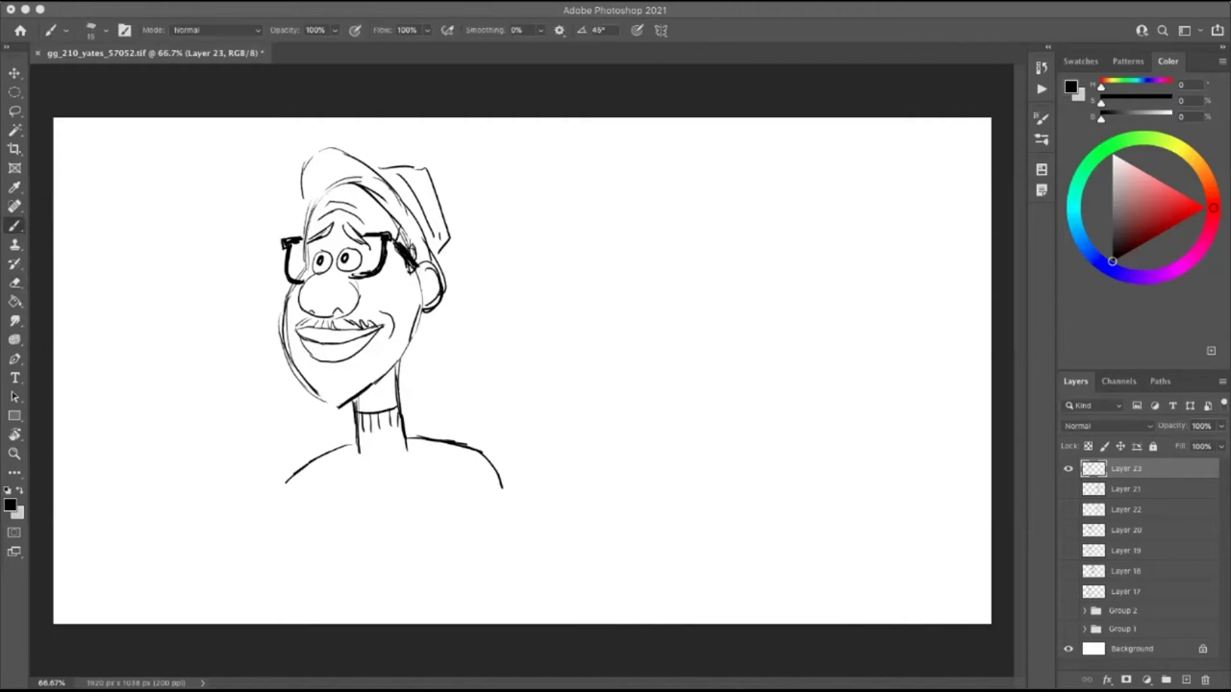
Step: Strengthen the chin line and extend the outer curves of both shoulders
{"action": "left_click_drag", "start_coordinate": [317, 390], "coordinate": [350, 405]}
{"action": "left_click_drag", "start_coordinate": [321, 459], "coordinate": [272, 502]}
{"action": "left_click_drag", "start_coordinate": [463, 449], "coordinate": [508, 481]}
Step: Add a new layer beneath the line art and fill the lassoed face, ear and neck with light gray #cccccc
{"action": "left_click", "coordinate": [1125, 489]}
{"action": "left_click", "coordinate": [1185, 679]}
{"action": "key", "text": "x"}
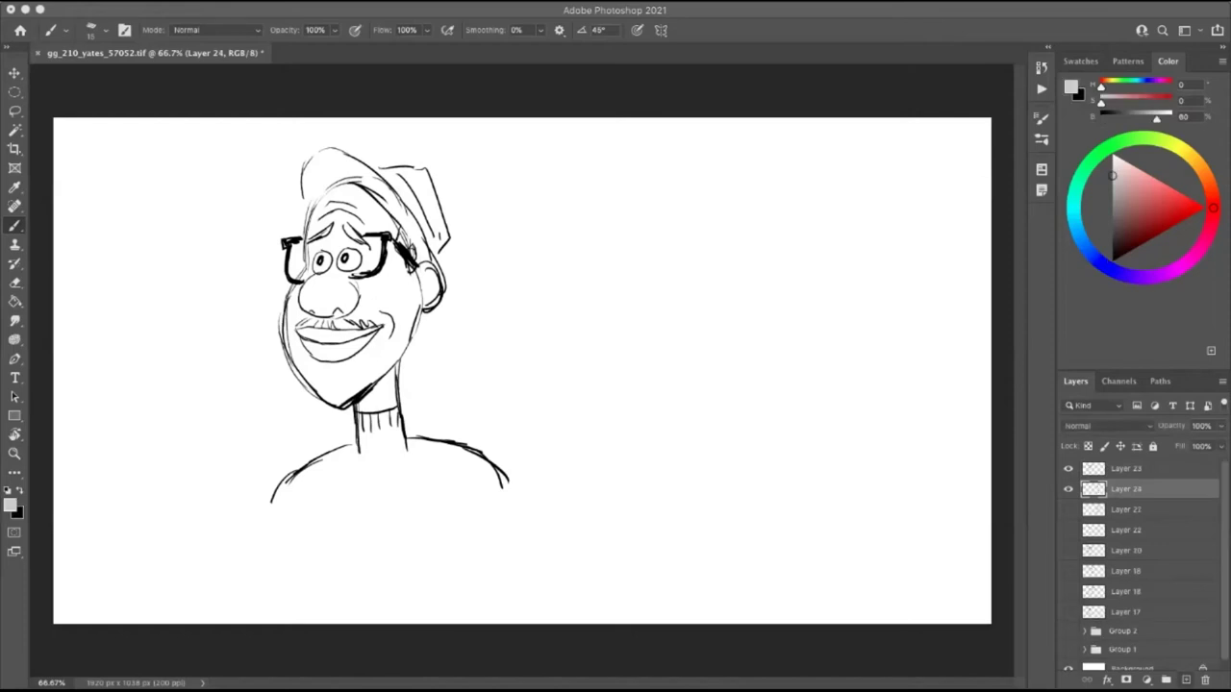
{"action": "key", "text": "l"}
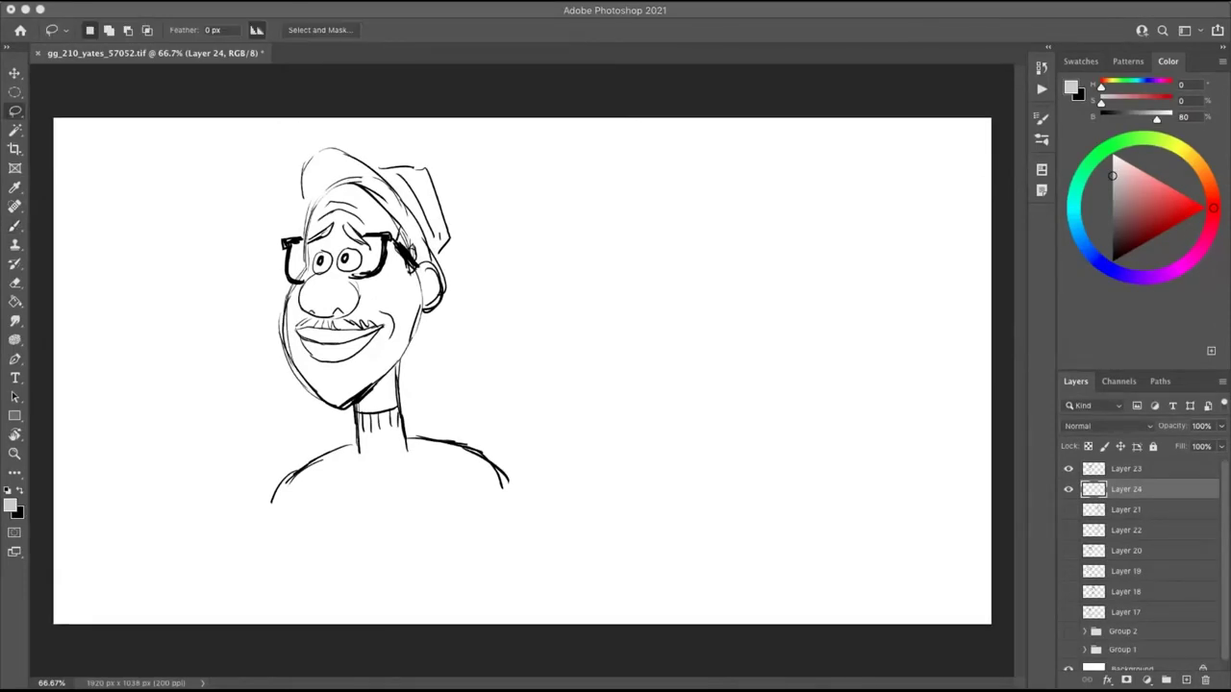
{"action": "mouse_move", "coordinate": [305, 250]}
{"action": "left_mouse_down"}
{"action": "mouse_move", "coordinate": [282, 329]}
{"action": "mouse_move", "coordinate": [342, 409]}
{"action": "mouse_move", "coordinate": [394, 410]}
{"action": "mouse_move", "coordinate": [434, 302]}
{"action": "mouse_move", "coordinate": [385, 206]}
{"action": "mouse_move", "coordinate": [306, 248]}
{"action": "left_mouse_up"}
{"action": "key", "text": "g"}
{"action": "left_click", "coordinate": [358, 289]}
Step: Set the foreground color to #999999 and fill the lassoed hat shape with it
{"action": "left_click", "coordinate": [11, 505]}
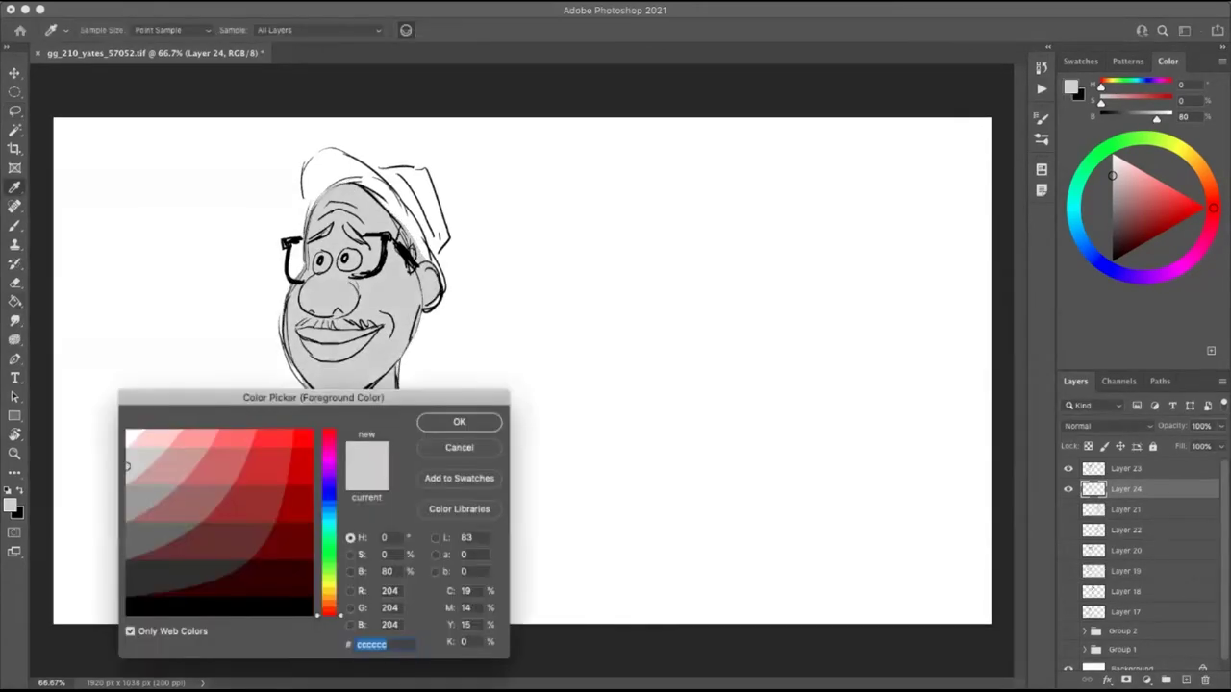
{"action": "type", "text": "999999"}
{"action": "left_click", "coordinate": [458, 421]}
{"action": "key", "text": "l"}
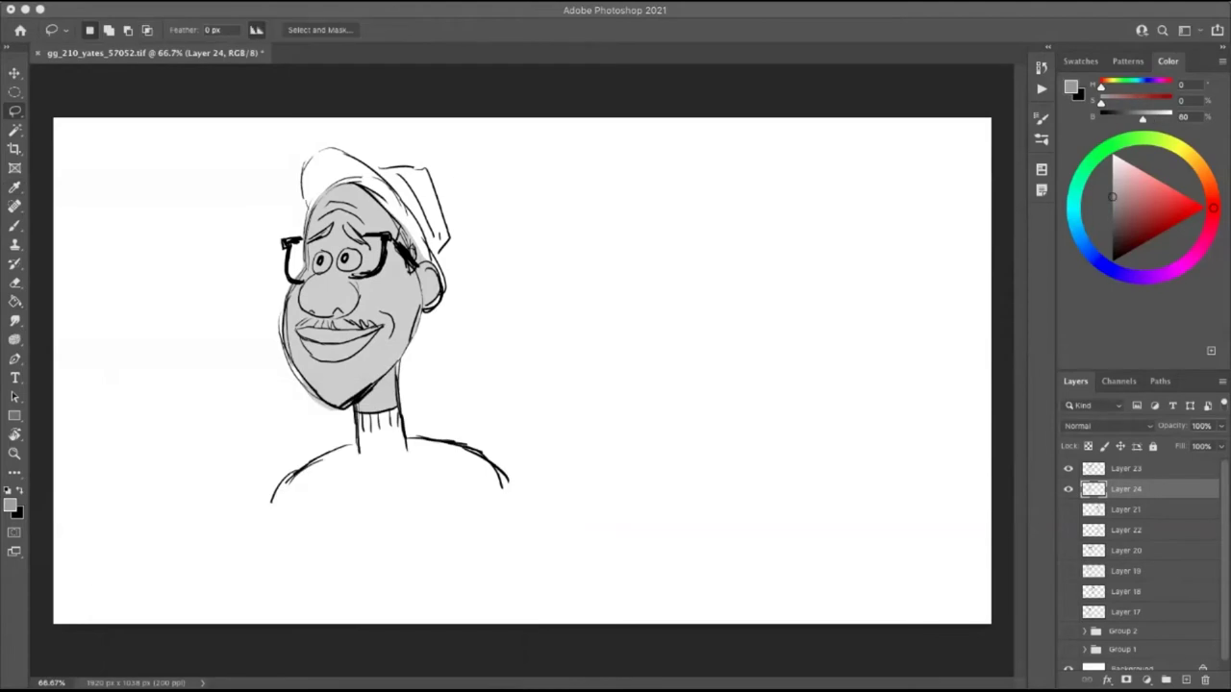
{"action": "mouse_move", "coordinate": [327, 143]}
{"action": "left_mouse_down"}
{"action": "mouse_move", "coordinate": [402, 164]}
{"action": "mouse_move", "coordinate": [447, 223]}
{"action": "mouse_move", "coordinate": [441, 299]}
{"action": "mouse_move", "coordinate": [371, 204]}
{"action": "mouse_move", "coordinate": [310, 198]}
{"action": "left_mouse_up"}
{"action": "key", "text": "g"}
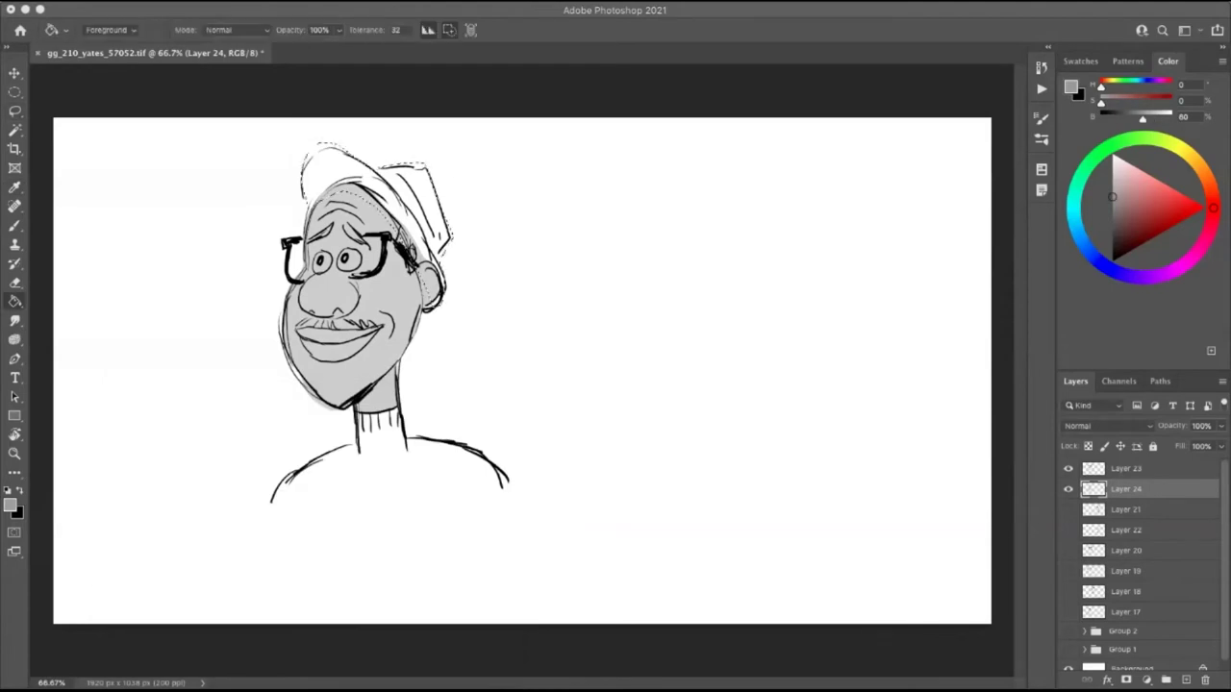
{"action": "left_click", "coordinate": [339, 168]}
Step: Fill the lassoed turtleneck and shoulders with the same mid gray, and deselect
{"action": "key", "text": "l"}
{"action": "mouse_move", "coordinate": [354, 409]}
{"action": "left_mouse_down"}
{"action": "mouse_move", "coordinate": [356, 433]}
{"action": "mouse_move", "coordinate": [276, 489]}
{"action": "mouse_move", "coordinate": [436, 515]}
{"action": "mouse_move", "coordinate": [502, 467]}
{"action": "mouse_move", "coordinate": [398, 412]}
{"action": "mouse_move", "coordinate": [456, 448]}
{"action": "left_mouse_up"}
{"action": "key", "text": "g"}
{"action": "left_click", "coordinate": [385, 481]}
{"action": "key", "text": "ctrl+d"}
{"action": "key", "text": "b"}
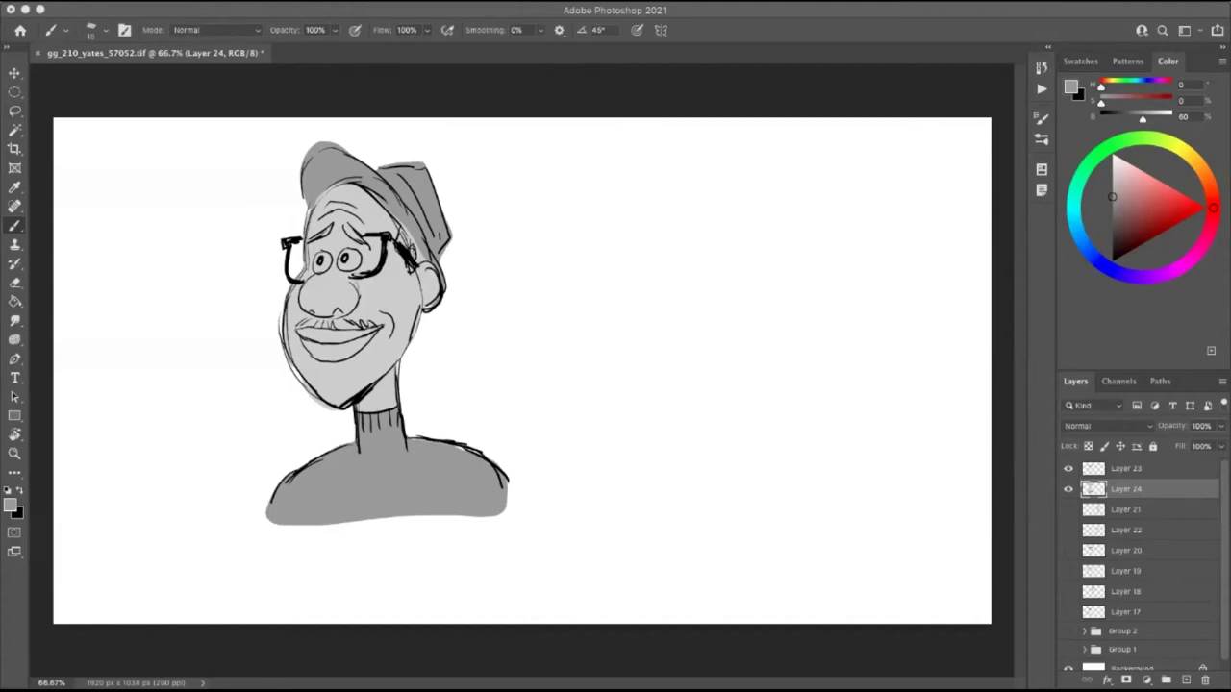
Step: Paint gray over the hair by the ear and clean up the hat's color along its top and brim edges
{"action": "mouse_move", "coordinate": [404, 227]}
{"action": "left_mouse_down"}
{"action": "mouse_move", "coordinate": [408, 276]}
{"action": "mouse_move", "coordinate": [409, 245]}
{"action": "left_mouse_up"}
{"action": "key", "text": "e"}
{"action": "left_click_drag", "start_coordinate": [306, 150], "coordinate": [335, 143]}
{"action": "key", "text": "b"}
{"action": "left_click_drag", "start_coordinate": [328, 188], "coordinate": [342, 184]}
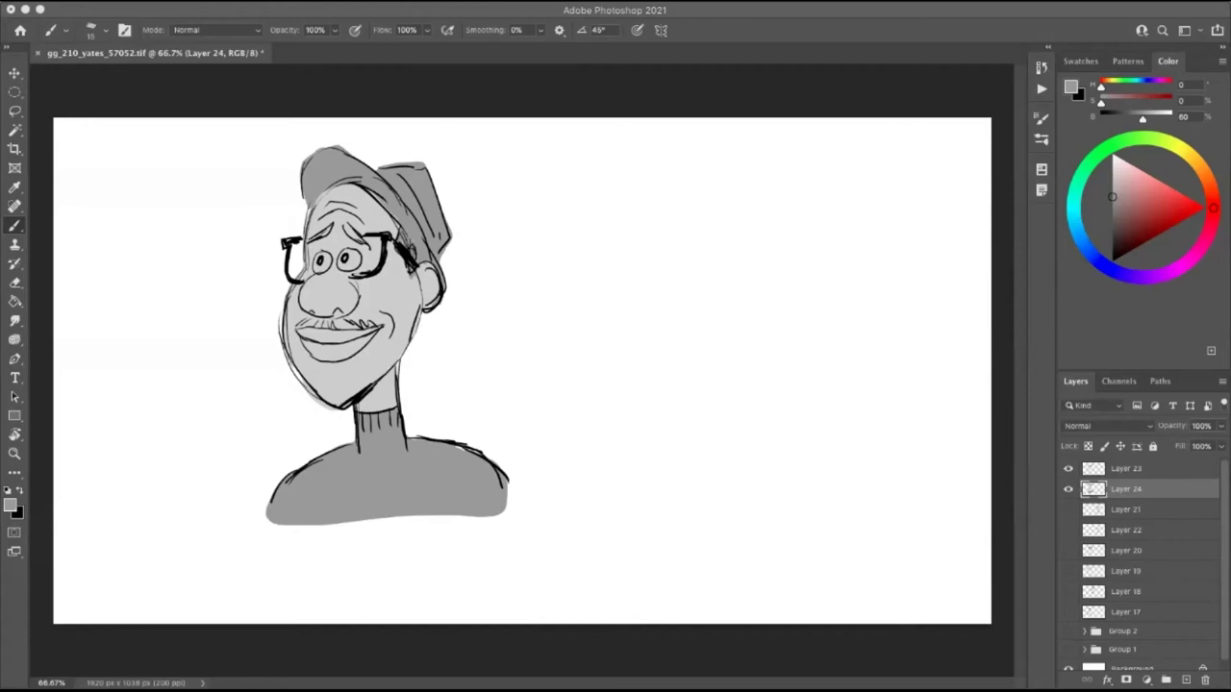
Step: Switch back to light gray to touch up the face, and paint the eyes with white sampled from the canvas
{"action": "left_click", "coordinate": [11, 505]}
{"action": "left_click", "coordinate": [138, 458]}
{"action": "left_click", "coordinate": [459, 422]}
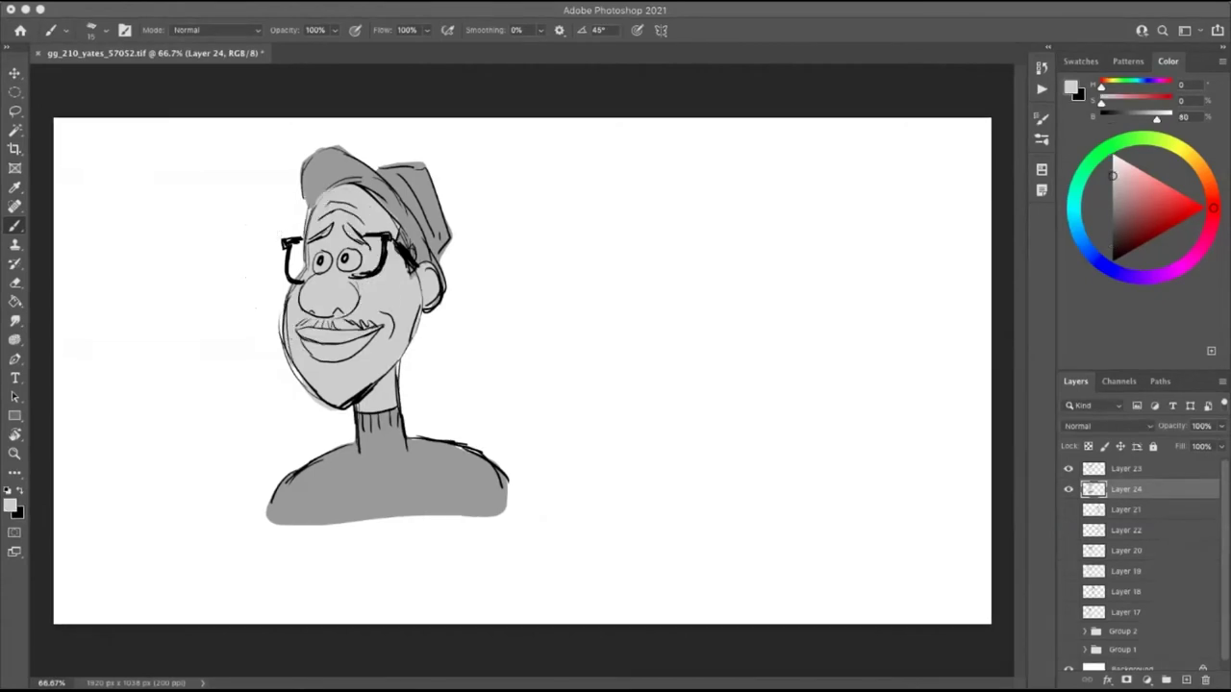
{"action": "left_click", "coordinate": [263, 280], "text": "alt"}
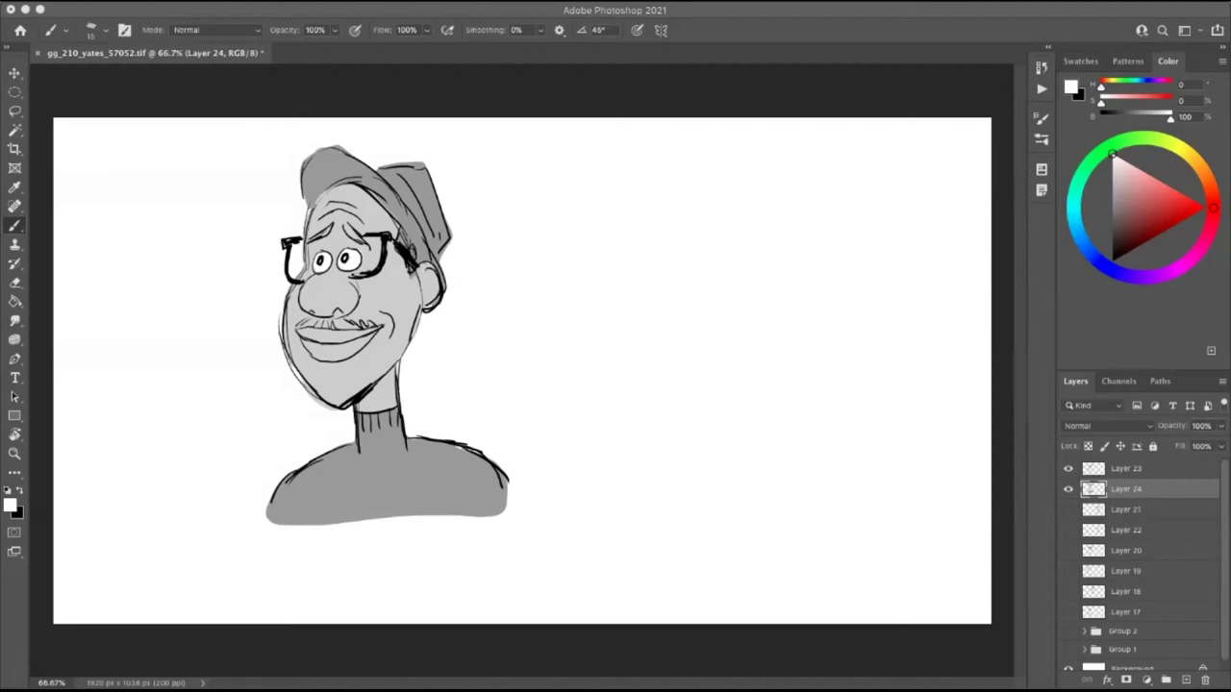
Step: On the line art layer, add black curly hair and a sideburn by the ear, and darken the hat brim's lower edge
{"action": "key", "text": "v"}
{"action": "left_click", "coordinate": [1125, 468]}
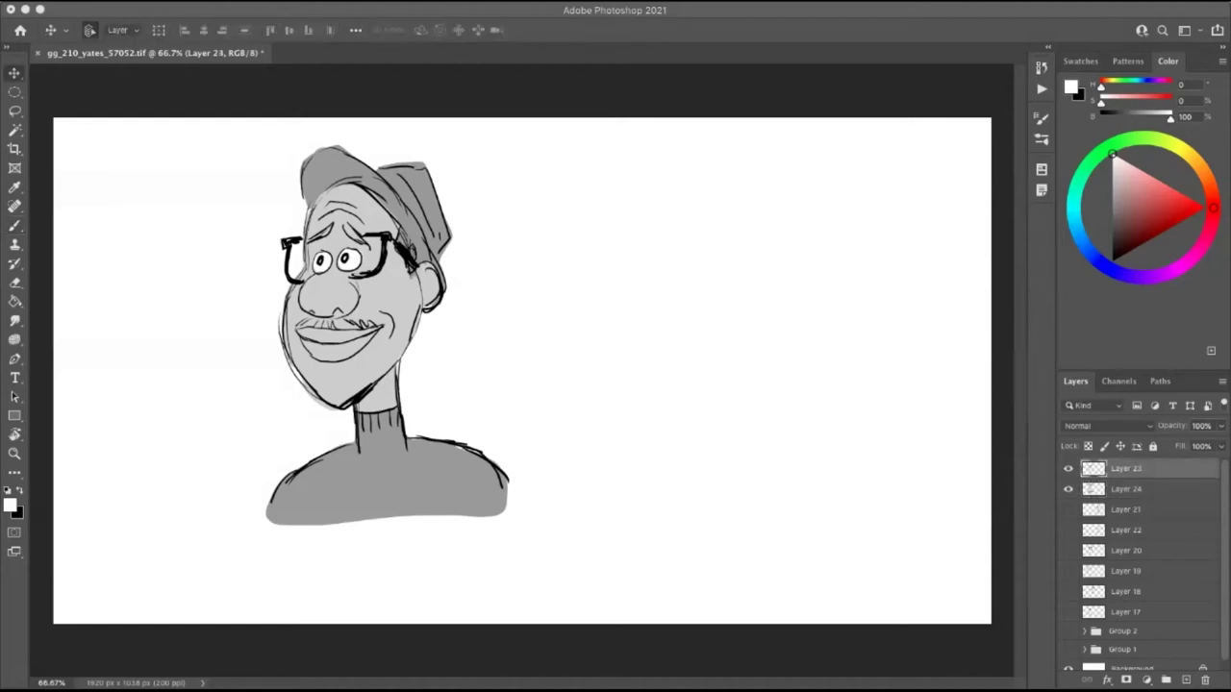
{"action": "key", "text": "b"}
{"action": "left_click", "coordinate": [404, 254], "text": "alt"}
{"action": "mouse_move", "coordinate": [398, 223]}
{"action": "left_mouse_down"}
{"action": "mouse_move", "coordinate": [415, 298]}
{"action": "mouse_move", "coordinate": [413, 245]}
{"action": "mouse_move", "coordinate": [421, 261]}
{"action": "left_mouse_up"}
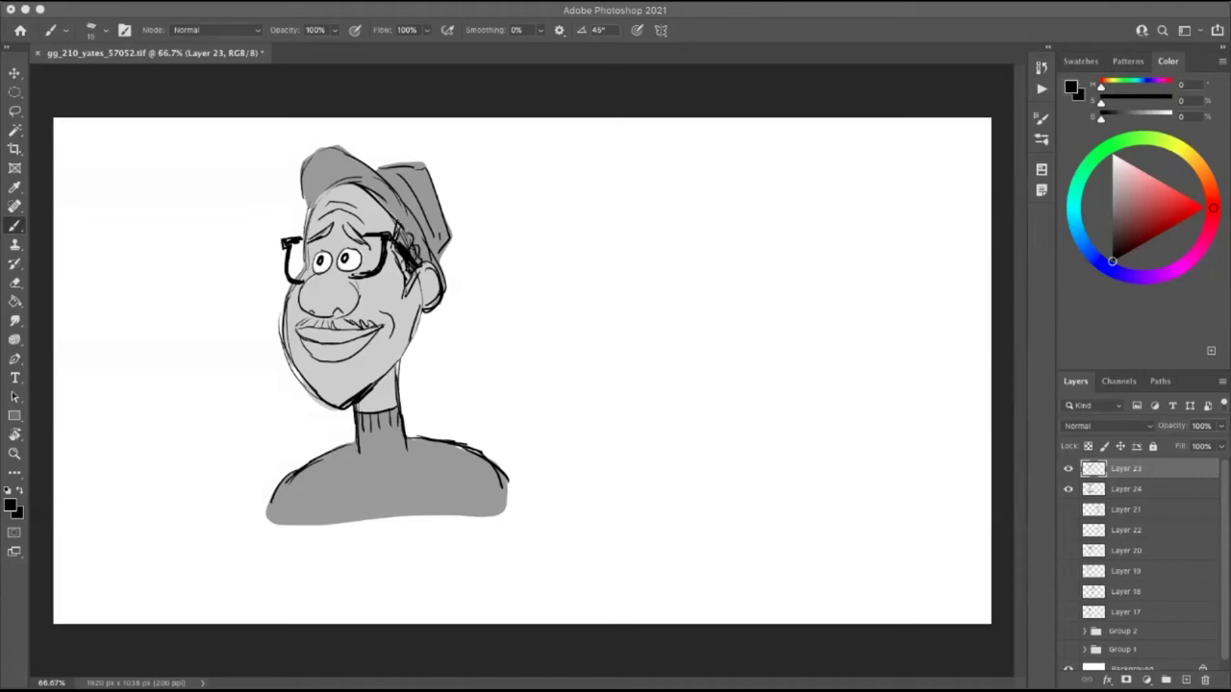
{"action": "mouse_move", "coordinate": [319, 199]}
{"action": "left_mouse_down"}
{"action": "mouse_move", "coordinate": [380, 192]}
{"action": "mouse_move", "coordinate": [405, 225]}
{"action": "left_mouse_up"}
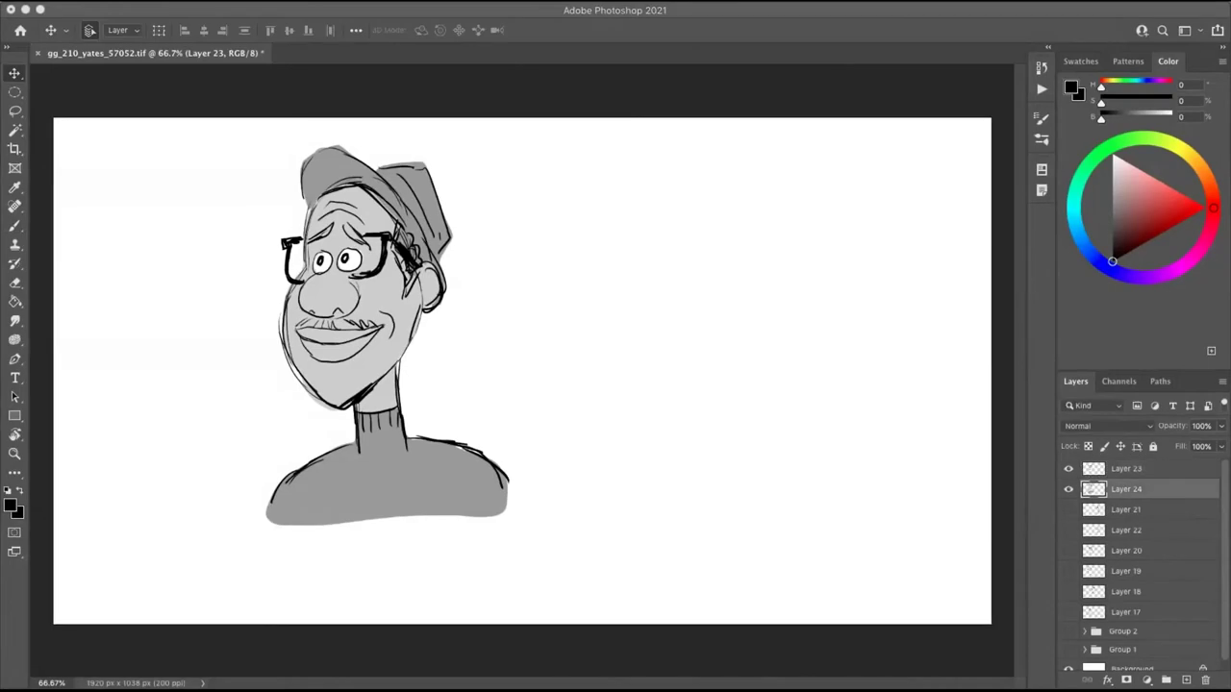
Step: On the color layer, paint the eyebrows and moustache with mid gray sampled from the hat
{"action": "key", "text": "b"}
{"action": "left_click", "coordinate": [417, 227], "text": "alt"}
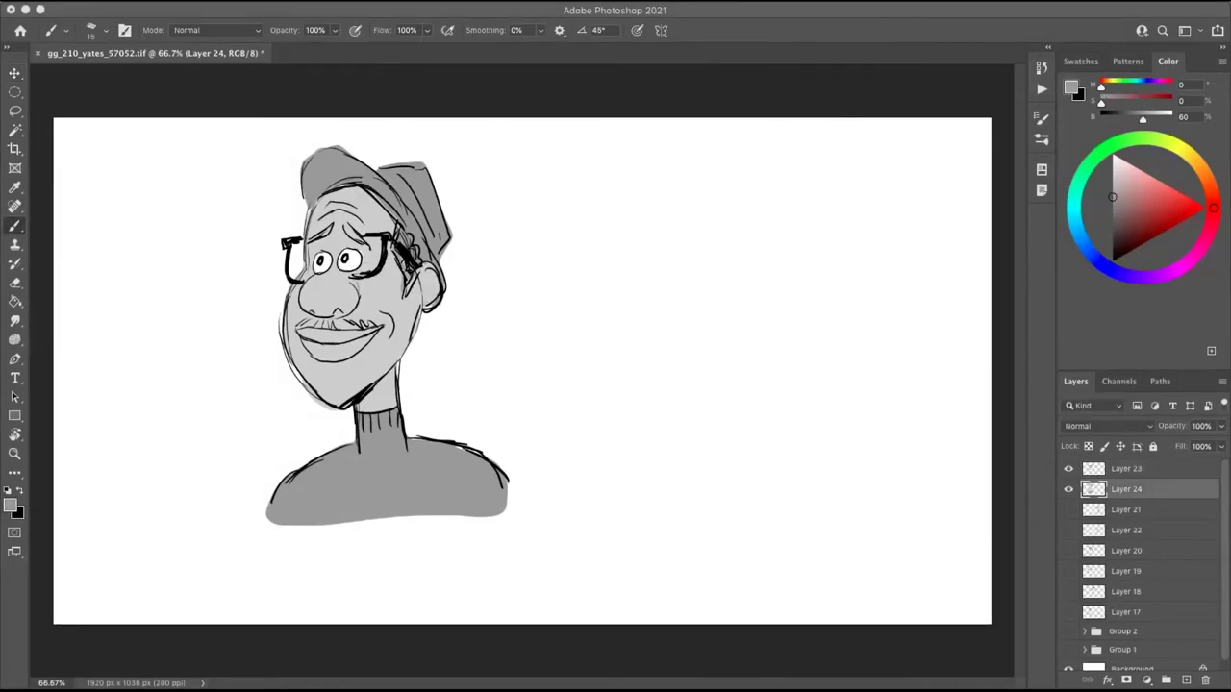
{"action": "left_click", "coordinate": [402, 295], "text": "alt"}
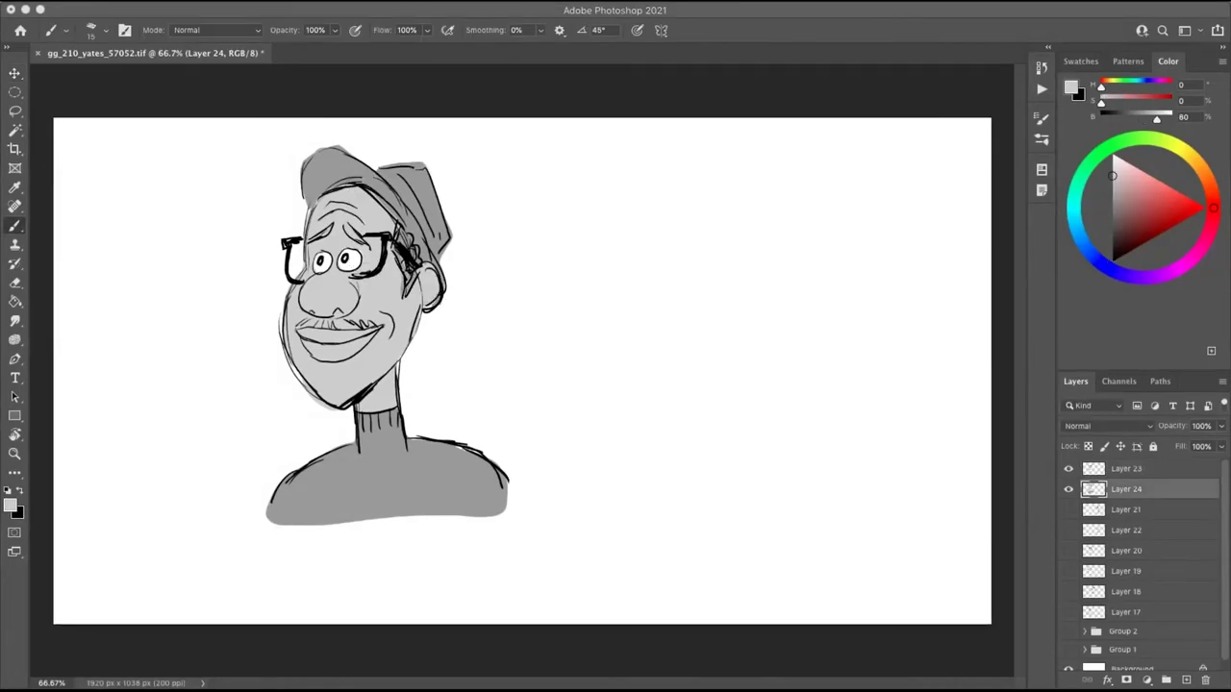
{"action": "left_click", "coordinate": [357, 175], "text": "alt"}
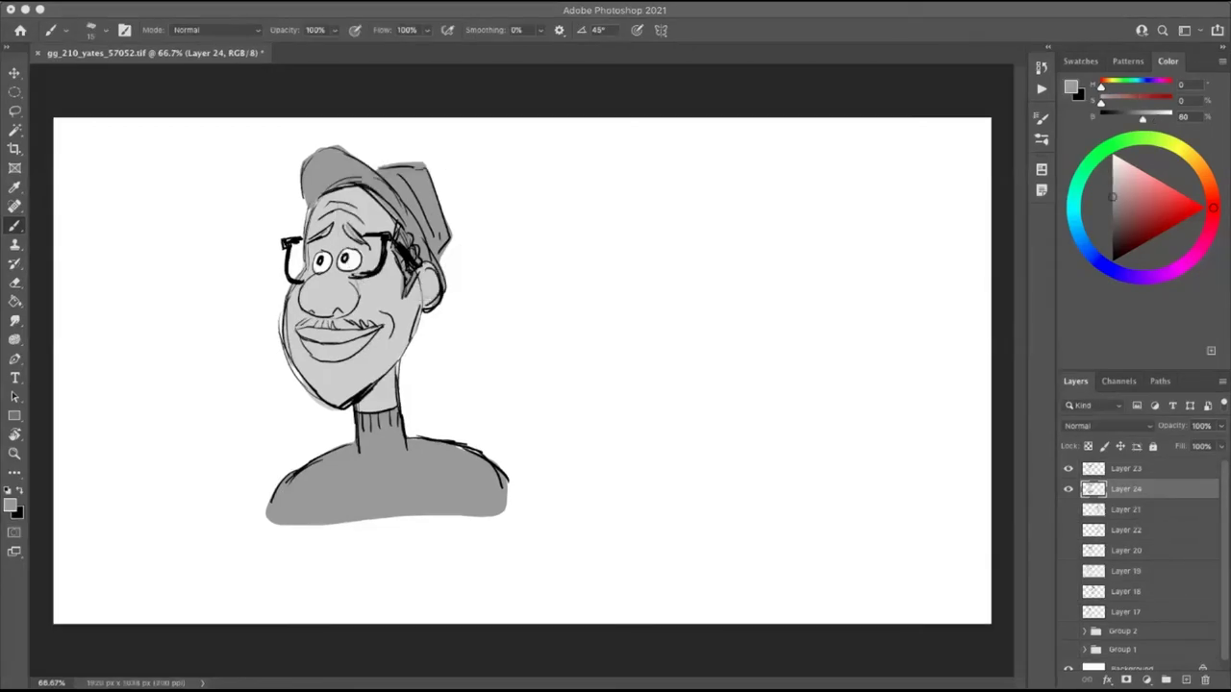
{"action": "left_click_drag", "start_coordinate": [318, 237], "coordinate": [329, 230]}
{"action": "left_click_drag", "start_coordinate": [302, 324], "coordinate": [373, 321]}
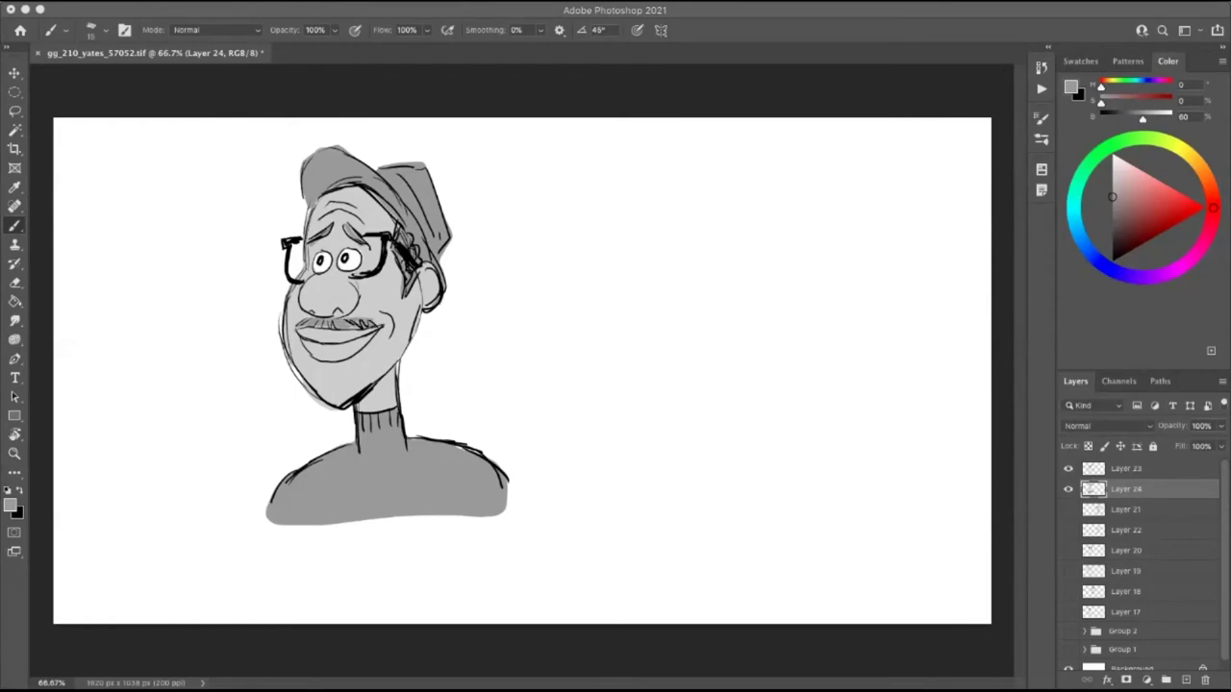
Step: On a new layer above the line art, start a second character's head in black with a rounded crown and slanted forehead
{"action": "left_click", "coordinate": [1144, 468]}
{"action": "left_click", "coordinate": [1186, 680]}
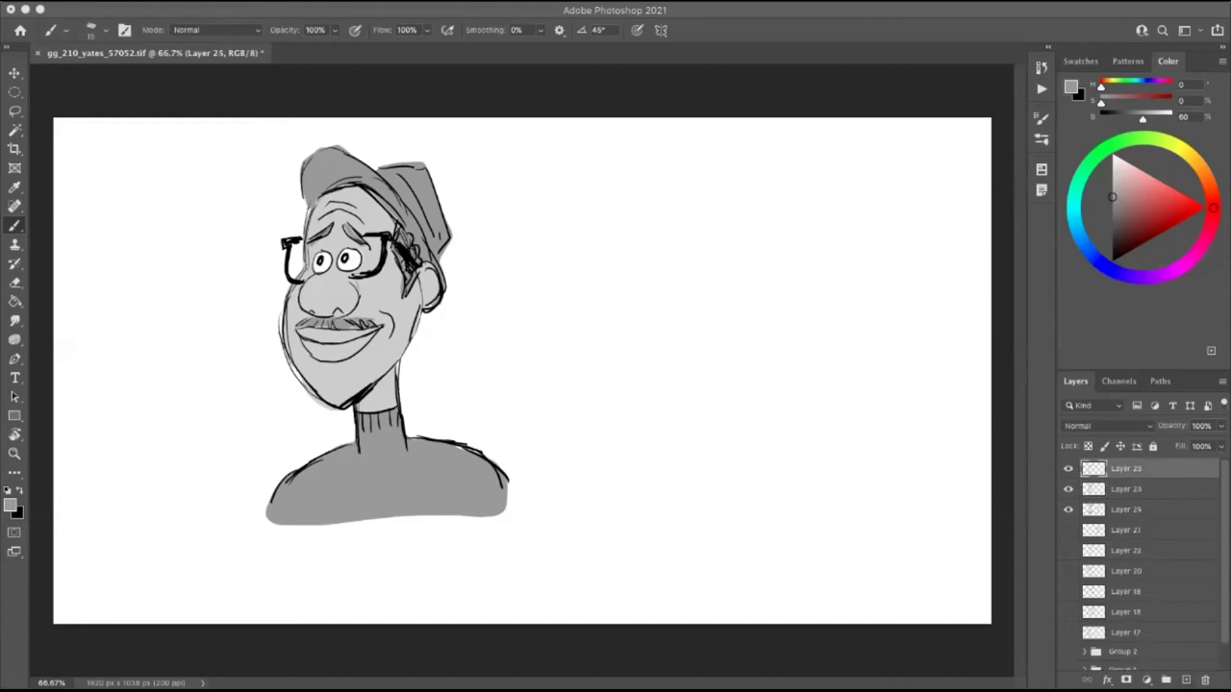
{"action": "key", "text": "x"}
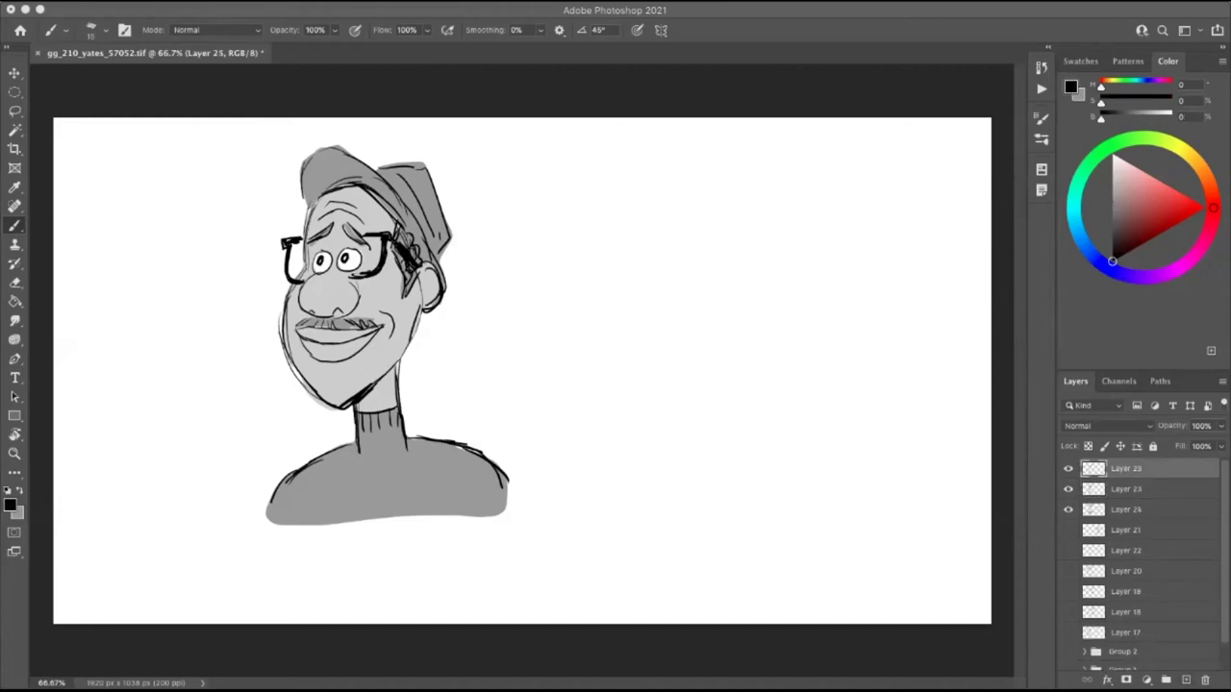
{"action": "mouse_move", "coordinate": [766, 198]}
{"action": "left_mouse_down"}
{"action": "mouse_move", "coordinate": [751, 190]}
{"action": "mouse_move", "coordinate": [692, 233]}
{"action": "mouse_move", "coordinate": [663, 286]}
{"action": "left_mouse_up"}
{"action": "left_click_drag", "start_coordinate": [711, 205], "coordinate": [681, 258]}
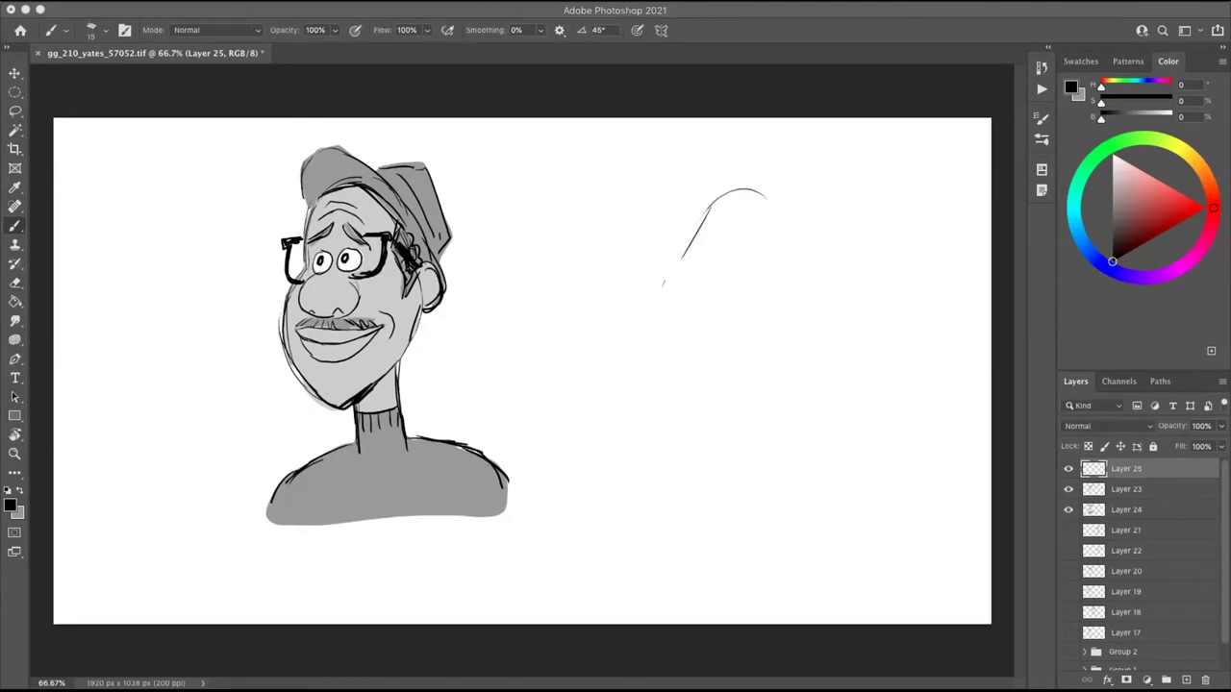
{"action": "left_click_drag", "start_coordinate": [707, 204], "coordinate": [683, 257]}
Step: Close the head outline with a wide rounded jaw and sloping back, erasing and redrawing the face side where it bulges outward
{"action": "key", "text": "e"}
{"action": "mouse_move", "coordinate": [710, 208]}
{"action": "left_mouse_down"}
{"action": "mouse_move", "coordinate": [659, 290]}
{"action": "mouse_move", "coordinate": [670, 350]}
{"action": "left_mouse_up"}
{"action": "key", "text": "b"}
{"action": "mouse_move", "coordinate": [663, 271]}
{"action": "left_mouse_down"}
{"action": "mouse_move", "coordinate": [651, 299]}
{"action": "mouse_move", "coordinate": [685, 364]}
{"action": "mouse_move", "coordinate": [752, 336]}
{"action": "left_mouse_up"}
{"action": "mouse_move", "coordinate": [768, 197]}
{"action": "left_mouse_down"}
{"action": "mouse_move", "coordinate": [795, 260]}
{"action": "mouse_move", "coordinate": [749, 344]}
{"action": "left_mouse_up"}
{"action": "left_click_drag", "start_coordinate": [788, 249], "coordinate": [747, 350]}
{"action": "key", "text": "e"}
{"action": "left_click_drag", "start_coordinate": [681, 254], "coordinate": [667, 344]}
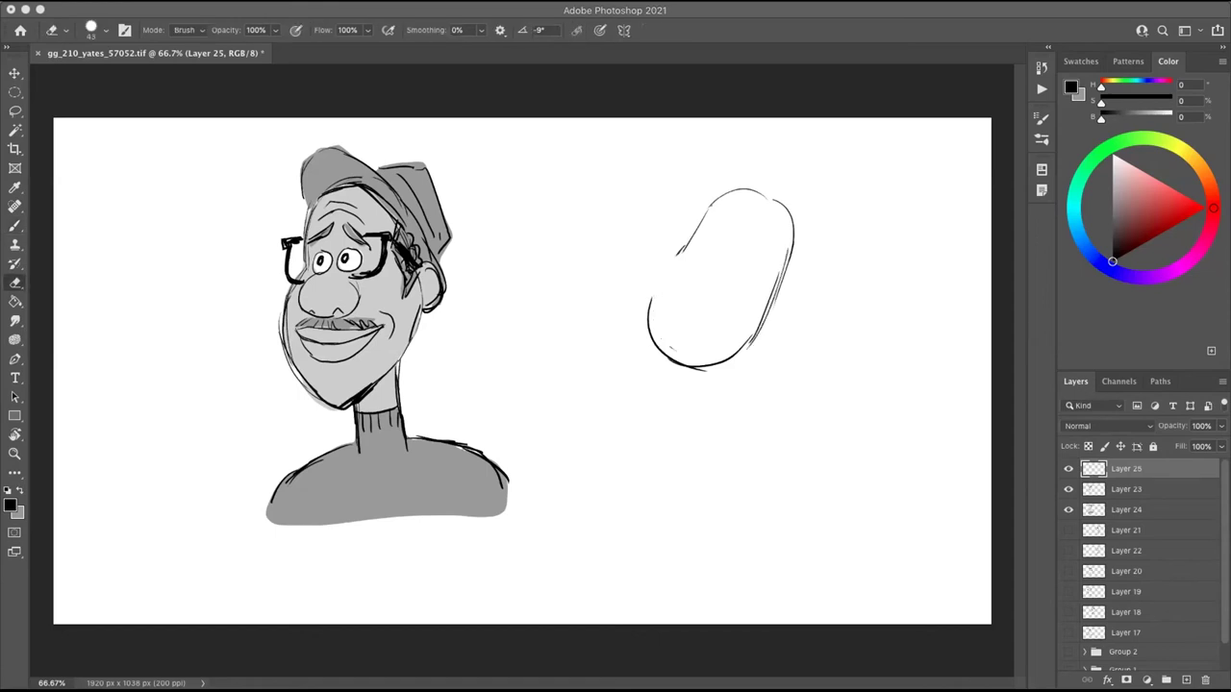
{"action": "key", "text": "b"}
{"action": "left_click_drag", "start_coordinate": [689, 243], "coordinate": [648, 315]}
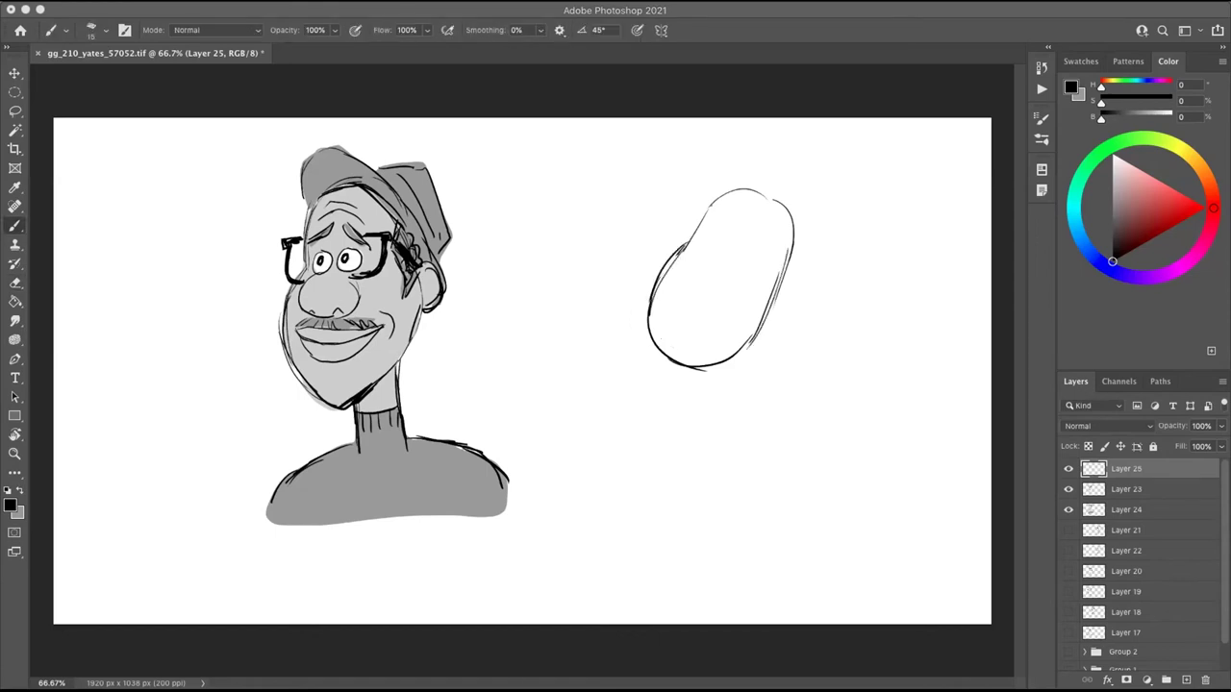
Step: Draw two round eyes with pupils, worried slanted eyebrows and forehead wrinkles on the new head
{"action": "mouse_move", "coordinate": [712, 229]}
{"action": "left_mouse_down"}
{"action": "mouse_move", "coordinate": [701, 254]}
{"action": "mouse_move", "coordinate": [711, 233]}
{"action": "mouse_move", "coordinate": [701, 254]}
{"action": "mouse_move", "coordinate": [708, 235]}
{"action": "mouse_move", "coordinate": [745, 248]}
{"action": "mouse_move", "coordinate": [736, 237]}
{"action": "mouse_move", "coordinate": [708, 247]}
{"action": "mouse_move", "coordinate": [731, 251]}
{"action": "mouse_move", "coordinate": [721, 219]}
{"action": "mouse_move", "coordinate": [752, 236]}
{"action": "left_mouse_up"}
{"action": "key", "text": "ctrl+z"}
{"action": "key", "text": "ctrl+z"}
{"action": "mouse_move", "coordinate": [734, 221]}
{"action": "left_mouse_down"}
{"action": "mouse_move", "coordinate": [759, 239]}
{"action": "mouse_move", "coordinate": [735, 204]}
{"action": "left_mouse_up"}
{"action": "left_click_drag", "start_coordinate": [733, 201], "coordinate": [746, 214]}
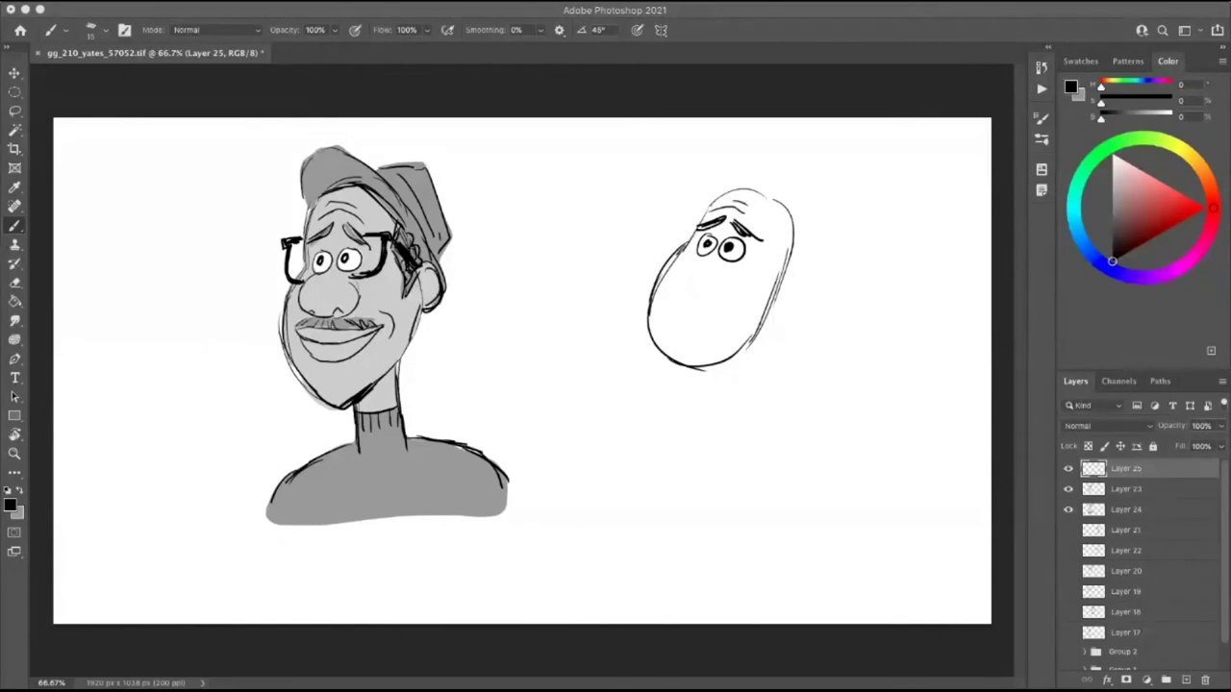
Step: Erase stray outline around the face and draw a wide smile with cheek creases at its end
{"action": "key", "text": "e"}
{"action": "mouse_move", "coordinate": [684, 250]}
{"action": "left_mouse_down"}
{"action": "mouse_move", "coordinate": [649, 315]}
{"action": "mouse_move", "coordinate": [755, 311]}
{"action": "left_mouse_up"}
{"action": "key", "text": "b"}
{"action": "key", "text": "super+z"}
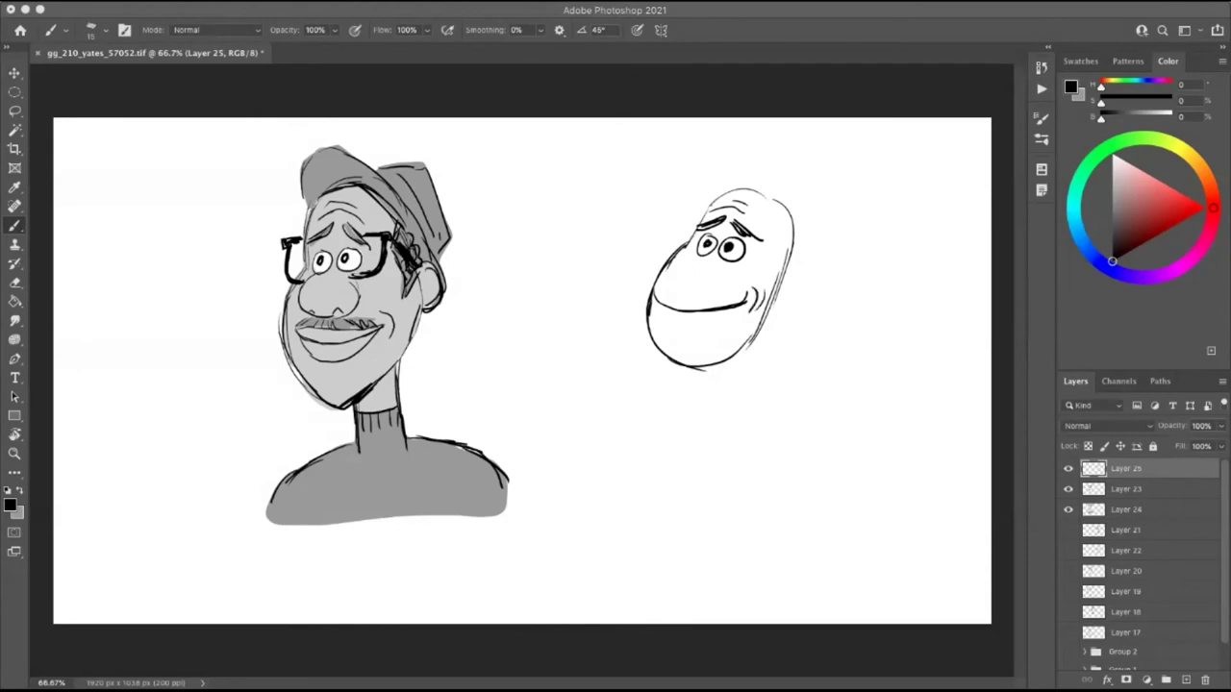
Step: Draw an angular hat with pointed brim tips at the front and back, and erase the head outline beneath it
{"action": "mouse_move", "coordinate": [713, 182]}
{"action": "left_mouse_down"}
{"action": "mouse_move", "coordinate": [727, 188]}
{"action": "mouse_move", "coordinate": [714, 201]}
{"action": "left_mouse_up"}
{"action": "key", "text": "super+z"}
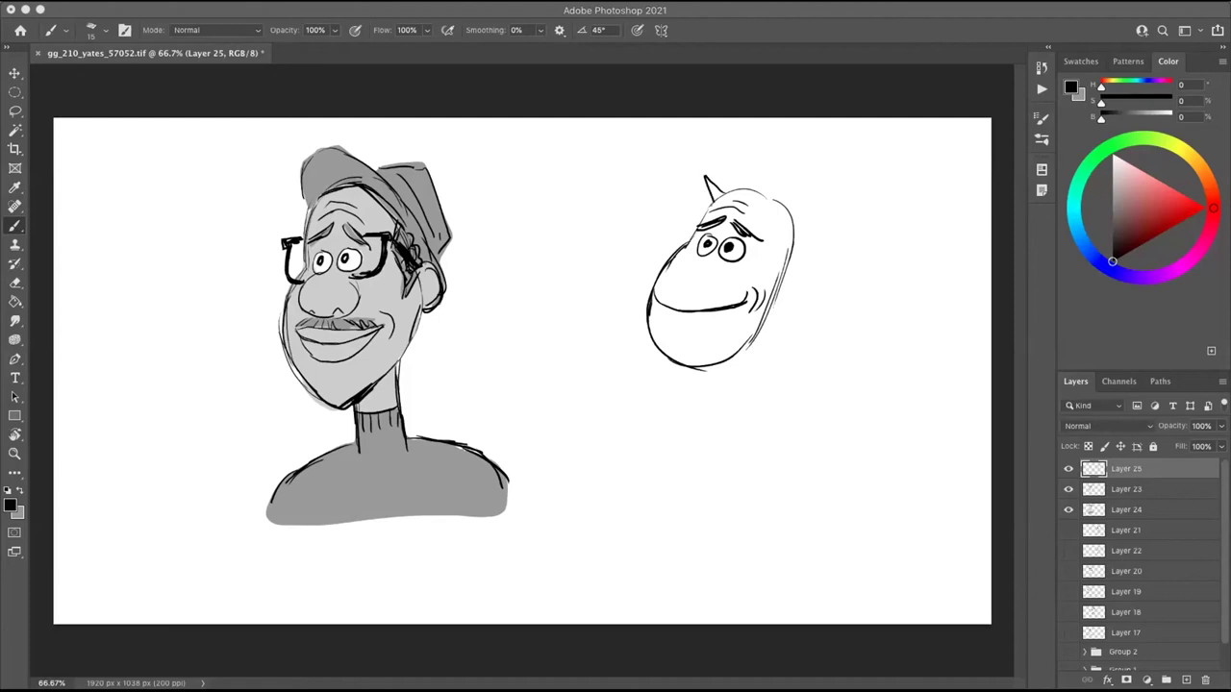
{"action": "left_click_drag", "start_coordinate": [792, 251], "coordinate": [791, 273]}
{"action": "mouse_move", "coordinate": [733, 189]}
{"action": "left_mouse_down"}
{"action": "mouse_move", "coordinate": [775, 179]}
{"action": "mouse_move", "coordinate": [806, 225]}
{"action": "mouse_move", "coordinate": [795, 247]}
{"action": "mouse_move", "coordinate": [782, 202]}
{"action": "left_mouse_up"}
{"action": "key", "text": "e"}
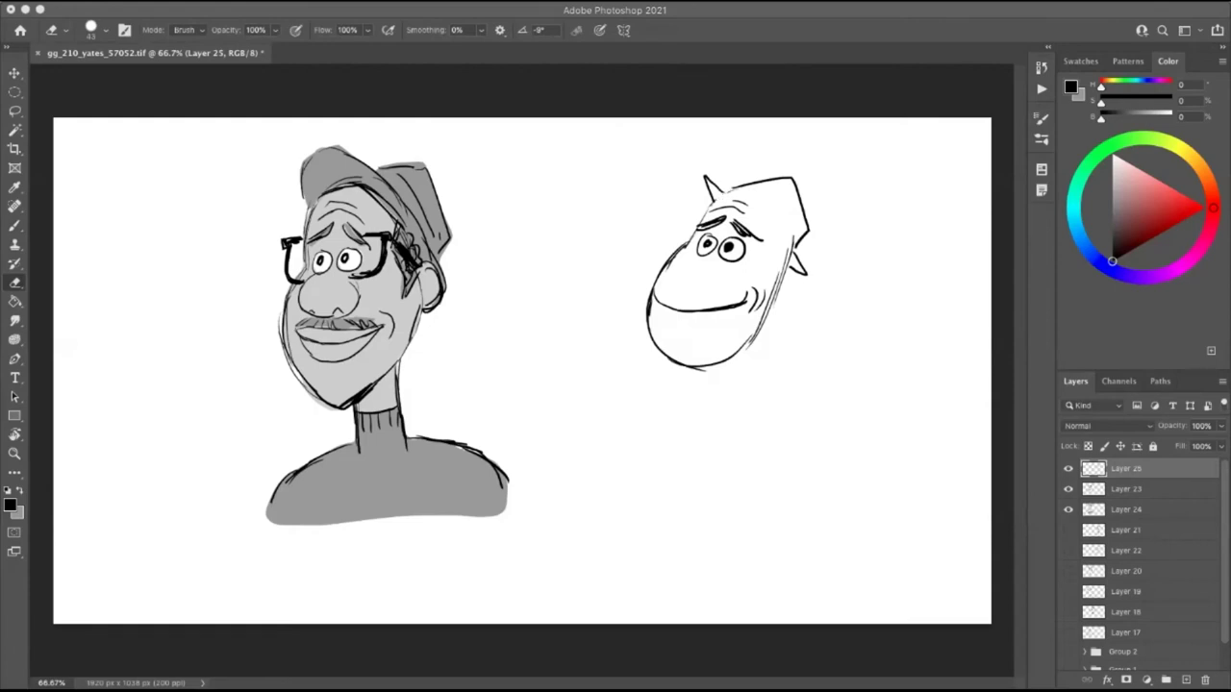
{"action": "key", "text": "b"}
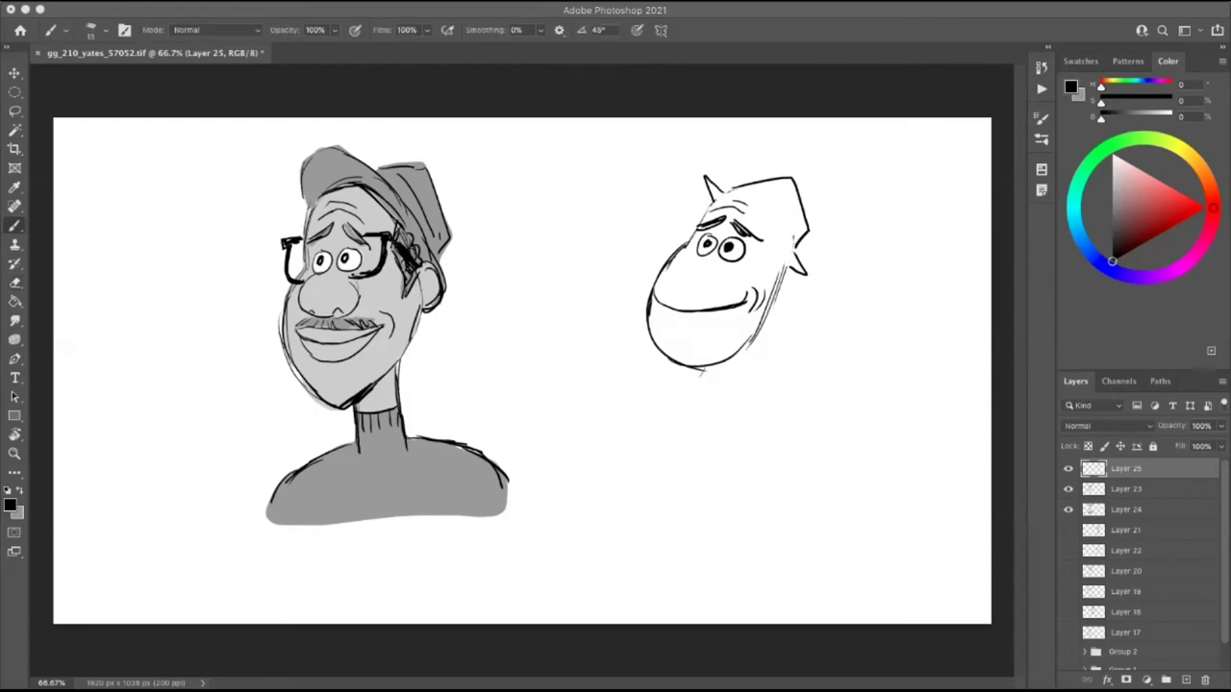
Step: Draw a small rounded body with two short legs beneath the head, cleaning up overlapping lines
{"action": "mouse_move", "coordinate": [691, 369]}
{"action": "left_mouse_down"}
{"action": "mouse_move", "coordinate": [682, 405]}
{"action": "mouse_move", "coordinate": [702, 435]}
{"action": "mouse_move", "coordinate": [685, 383]}
{"action": "mouse_move", "coordinate": [717, 436]}
{"action": "mouse_move", "coordinate": [742, 425]}
{"action": "left_mouse_up"}
{"action": "key", "text": "e"}
{"action": "key", "text": "b"}
{"action": "mouse_move", "coordinate": [747, 355]}
{"action": "left_mouse_down"}
{"action": "mouse_move", "coordinate": [753, 420]}
{"action": "mouse_move", "coordinate": [680, 405]}
{"action": "mouse_move", "coordinate": [728, 433]}
{"action": "mouse_move", "coordinate": [752, 408]}
{"action": "mouse_move", "coordinate": [748, 369]}
{"action": "left_mouse_up"}
{"action": "key", "text": "e"}
{"action": "key", "text": "b"}
{"action": "mouse_move", "coordinate": [687, 412]}
{"action": "left_mouse_down"}
{"action": "mouse_move", "coordinate": [692, 369]}
{"action": "mouse_move", "coordinate": [712, 426]}
{"action": "mouse_move", "coordinate": [699, 436]}
{"action": "mouse_move", "coordinate": [714, 449]}
{"action": "left_mouse_up"}
{"action": "mouse_move", "coordinate": [715, 431]}
{"action": "left_mouse_down"}
{"action": "mouse_move", "coordinate": [716, 449]}
{"action": "mouse_move", "coordinate": [746, 452]}
{"action": "left_mouse_up"}
{"action": "left_click_drag", "start_coordinate": [745, 438], "coordinate": [750, 463]}
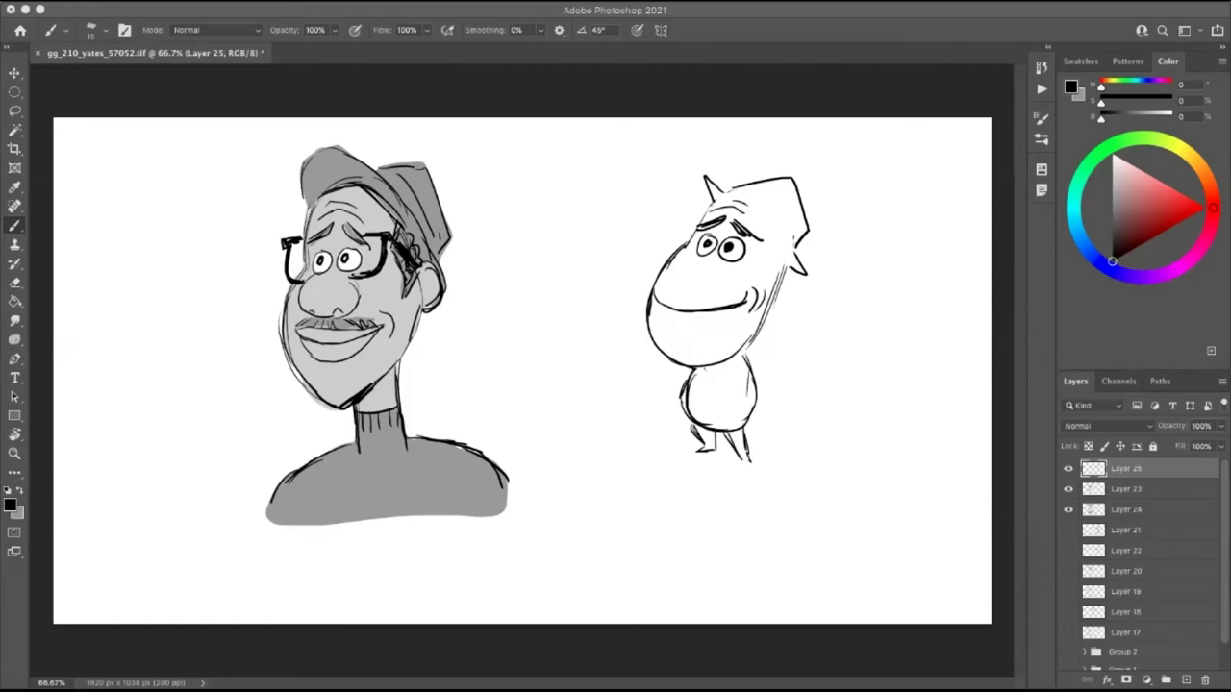
{"action": "left_click_drag", "start_coordinate": [694, 415], "coordinate": [692, 430]}
Step: Draw both arms hanging at the sides of the small body, with a rounded hand on the near arm
{"action": "mouse_move", "coordinate": [733, 365]}
{"action": "left_mouse_down"}
{"action": "mouse_move", "coordinate": [729, 414]}
{"action": "mouse_move", "coordinate": [755, 421]}
{"action": "left_mouse_up"}
{"action": "mouse_move", "coordinate": [760, 387]}
{"action": "left_mouse_down"}
{"action": "mouse_move", "coordinate": [758, 427]}
{"action": "mouse_move", "coordinate": [756, 396]}
{"action": "left_mouse_up"}
{"action": "left_click_drag", "start_coordinate": [747, 359], "coordinate": [757, 415]}
{"action": "left_click_drag", "start_coordinate": [755, 378], "coordinate": [749, 426]}
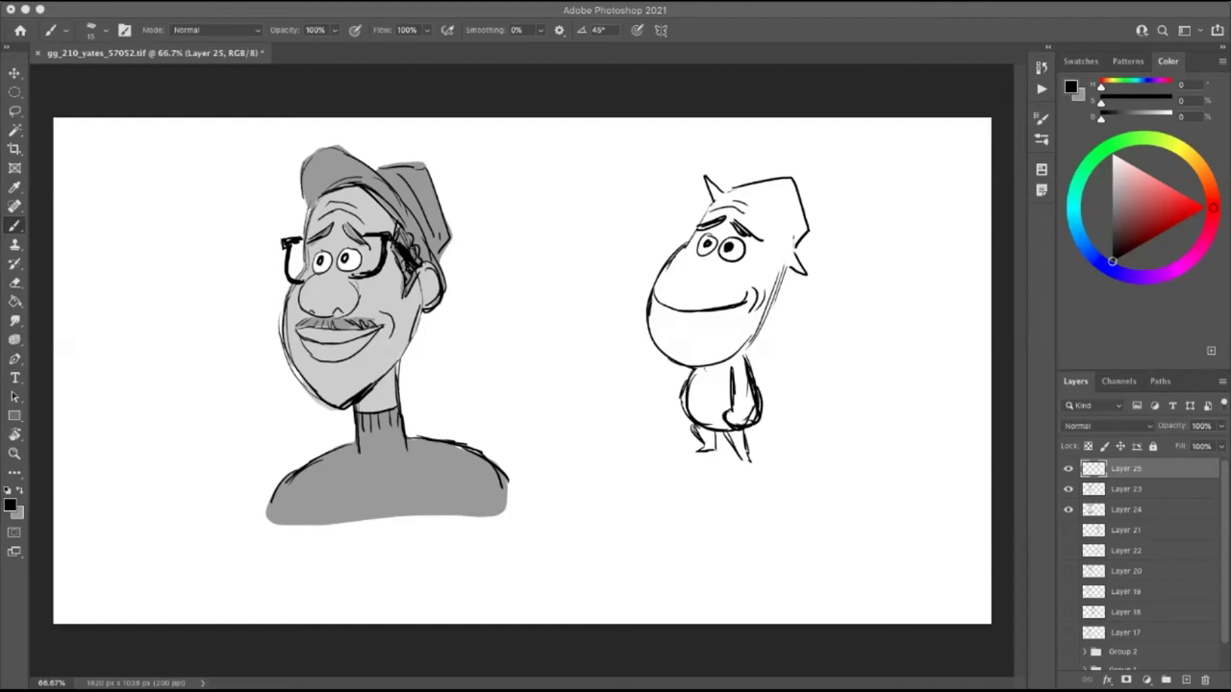
{"action": "left_click_drag", "start_coordinate": [685, 375], "coordinate": [689, 427]}
Step: Draw glasses around the small character's eyes and darken the back edge of the head
{"action": "mouse_move", "coordinate": [670, 223]}
{"action": "left_mouse_down"}
{"action": "mouse_move", "coordinate": [696, 228]}
{"action": "mouse_move", "coordinate": [672, 257]}
{"action": "mouse_move", "coordinate": [678, 270]}
{"action": "mouse_move", "coordinate": [696, 231]}
{"action": "mouse_move", "coordinate": [678, 253]}
{"action": "mouse_move", "coordinate": [689, 265]}
{"action": "left_mouse_up"}
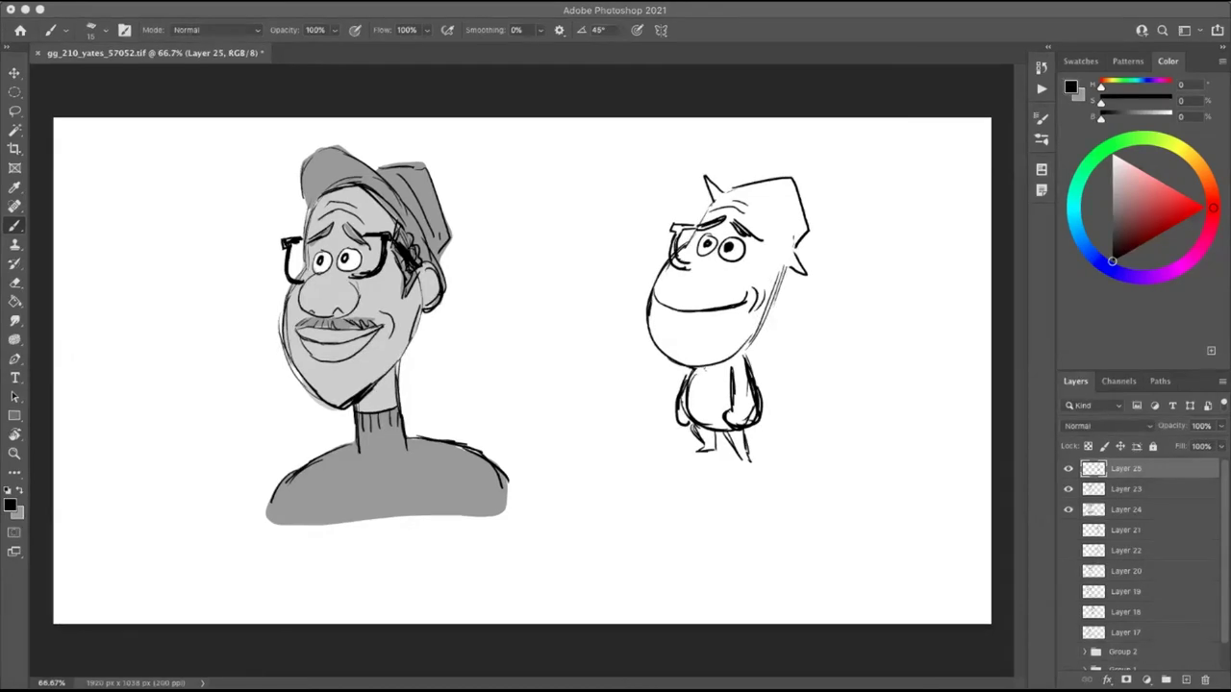
{"action": "mouse_move", "coordinate": [757, 236]}
{"action": "left_mouse_down"}
{"action": "mouse_move", "coordinate": [778, 253]}
{"action": "mouse_move", "coordinate": [764, 245]}
{"action": "mouse_move", "coordinate": [724, 268]}
{"action": "mouse_move", "coordinate": [758, 273]}
{"action": "mouse_move", "coordinate": [774, 253]}
{"action": "mouse_move", "coordinate": [744, 357]}
{"action": "left_mouse_up"}
{"action": "key", "text": "super+z"}
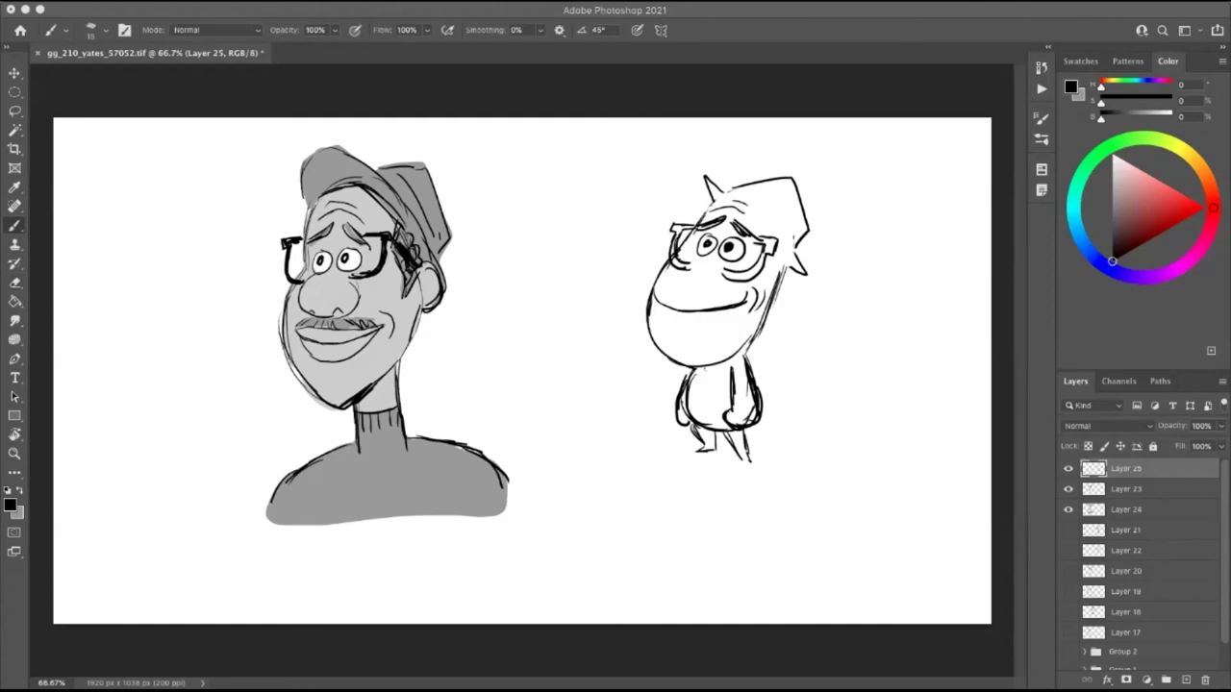
{"action": "key", "text": "e"}
{"action": "key", "text": "b"}
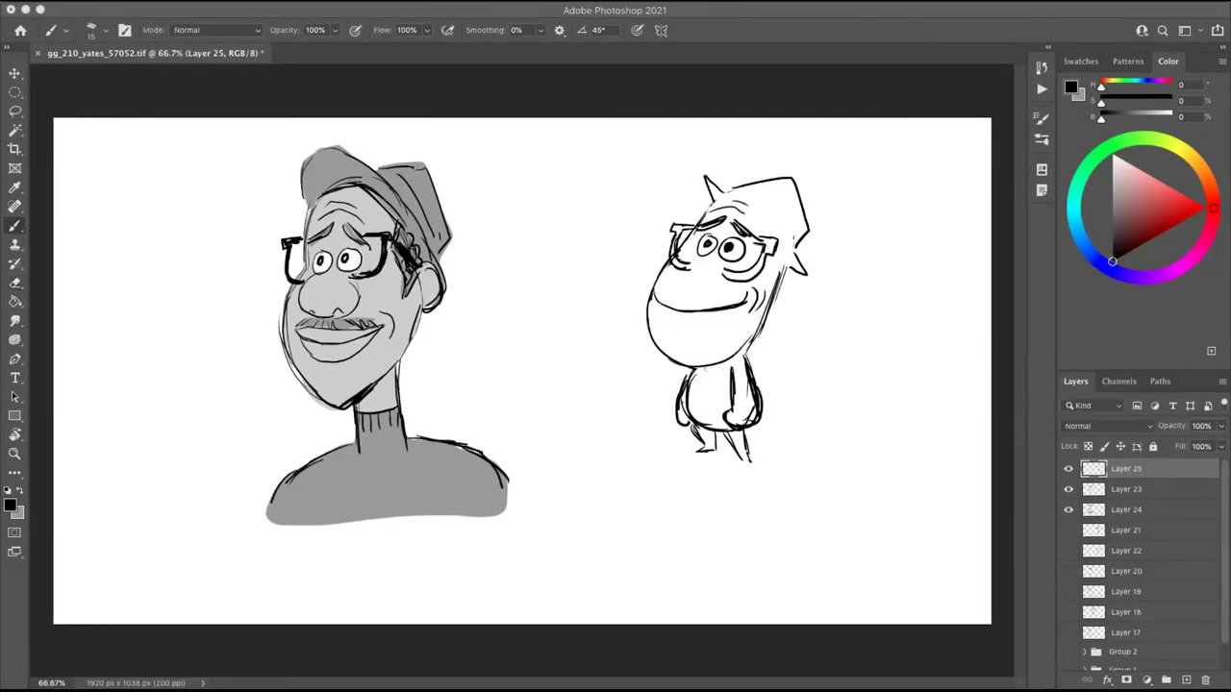
Step: On a new layer beneath the small character's line art, lasso its silhouette and fill it with light teal (H 176, S 39, B 93)
{"action": "left_click", "coordinate": [1144, 488]}
{"action": "left_click", "coordinate": [1185, 680]}
{"action": "left_click", "coordinate": [1073, 203]}
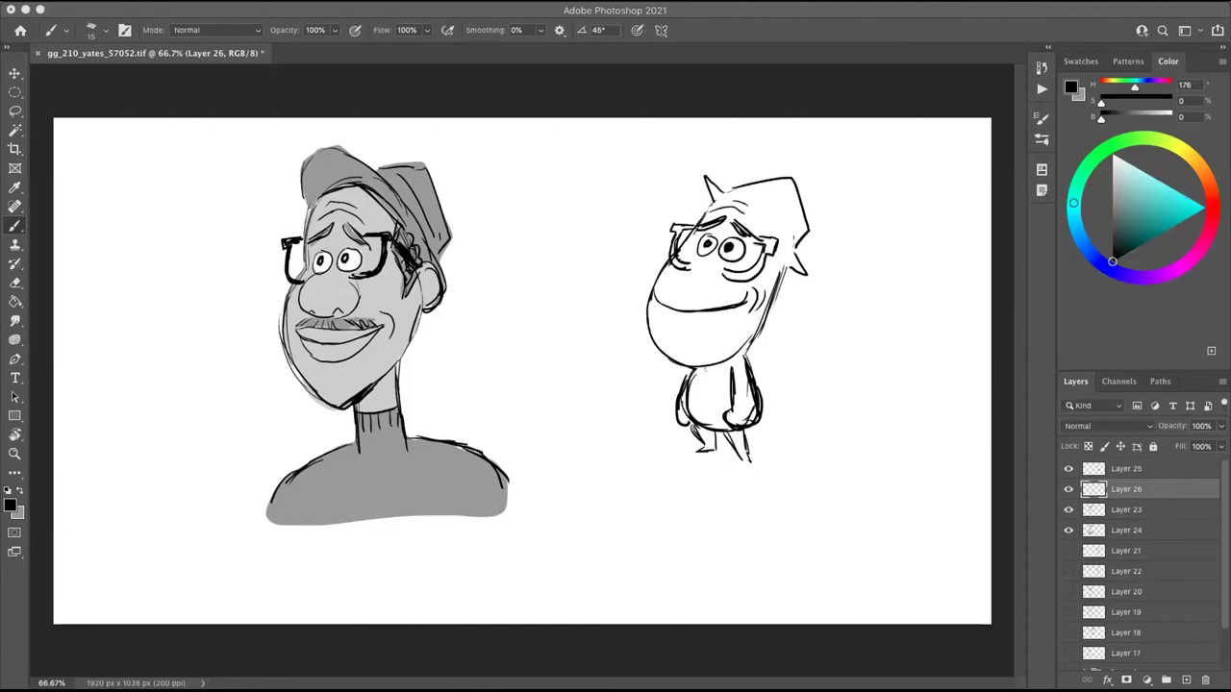
{"action": "key", "text": "l"}
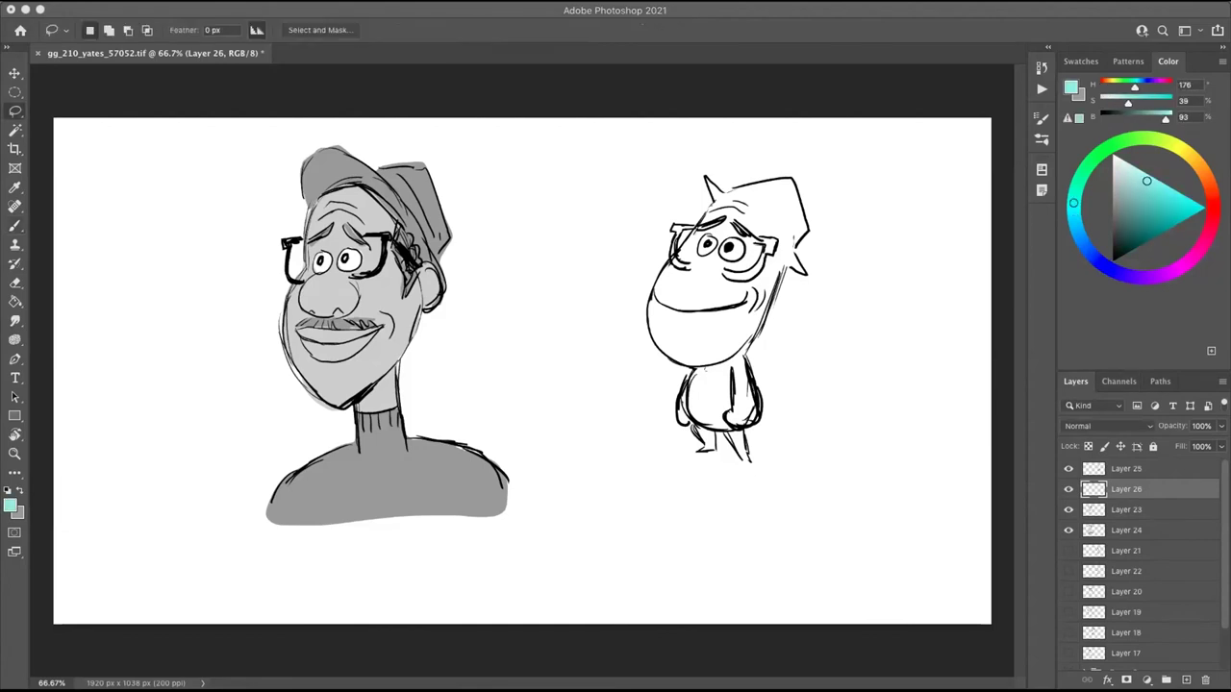
{"action": "mouse_move", "coordinate": [706, 176]}
{"action": "left_mouse_down"}
{"action": "mouse_move", "coordinate": [709, 209]}
{"action": "mouse_move", "coordinate": [654, 289]}
{"action": "mouse_move", "coordinate": [685, 367]}
{"action": "mouse_move", "coordinate": [679, 412]}
{"action": "mouse_move", "coordinate": [711, 450]}
{"action": "mouse_move", "coordinate": [750, 427]}
{"action": "mouse_move", "coordinate": [757, 325]}
{"action": "mouse_move", "coordinate": [800, 243]}
{"action": "mouse_move", "coordinate": [798, 179]}
{"action": "mouse_move", "coordinate": [711, 183]}
{"action": "left_mouse_up"}
{"action": "key", "text": "g"}
{"action": "left_click", "coordinate": [731, 211]}
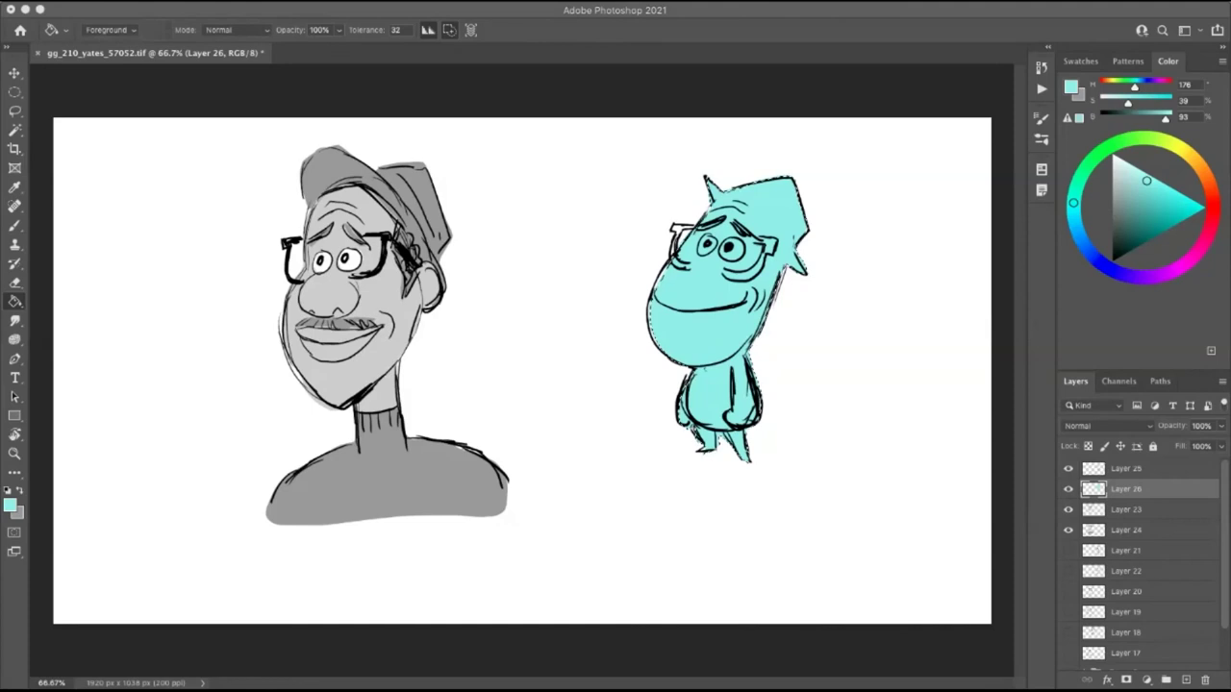
Step: Apply a linear gradient of darker blue-teal (H 193, S 56, B 52) fading upward from the character's feet to the hat
{"action": "left_click", "coordinate": [1075, 222]}
{"action": "left_click_drag", "start_coordinate": [1146, 181], "coordinate": [1140, 221]}
{"action": "key", "text": "shift+g"}
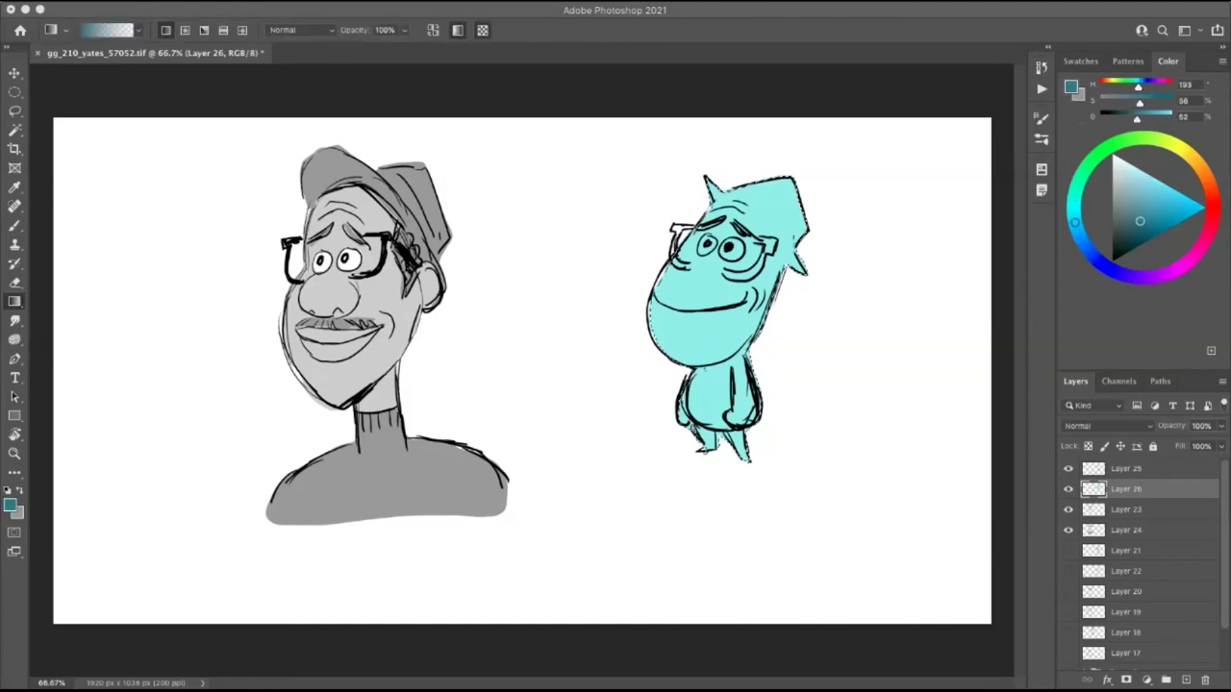
{"action": "left_click_drag", "start_coordinate": [732, 478], "coordinate": [745, 192]}
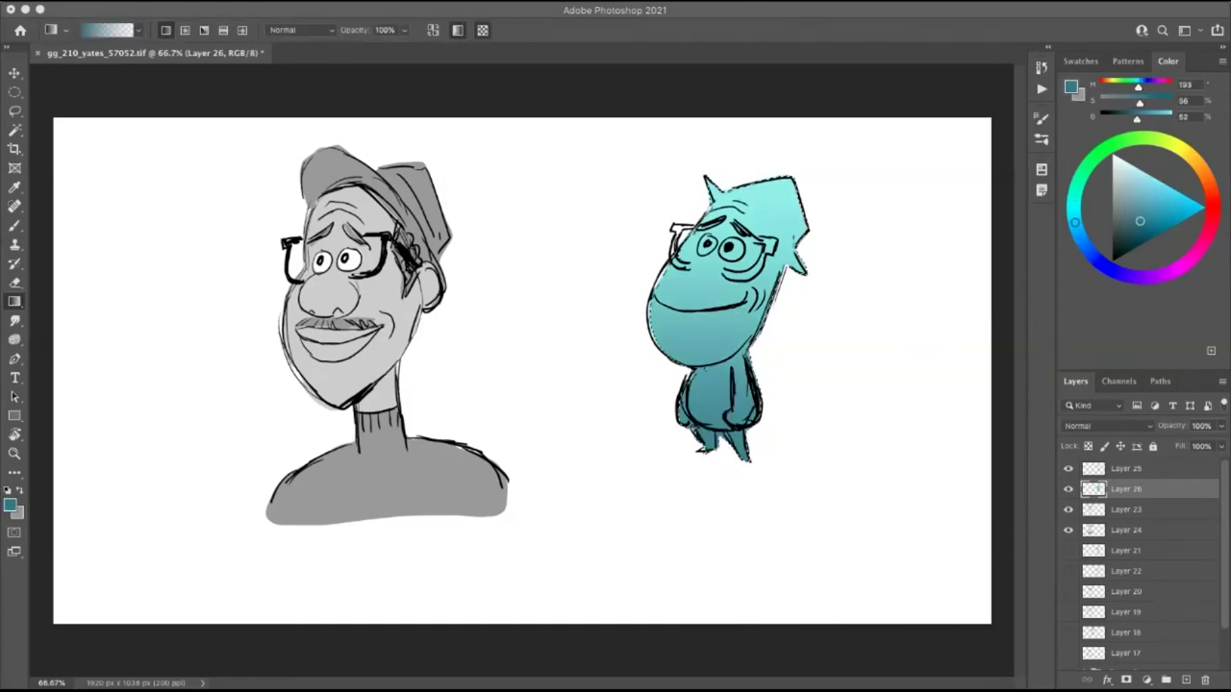
Step: Deselect the silhouette, sample teal from the face, and paint the whites of both eyes with pure white
{"action": "key", "text": "b"}
{"action": "left_click", "coordinate": [671, 276], "text": "alt"}
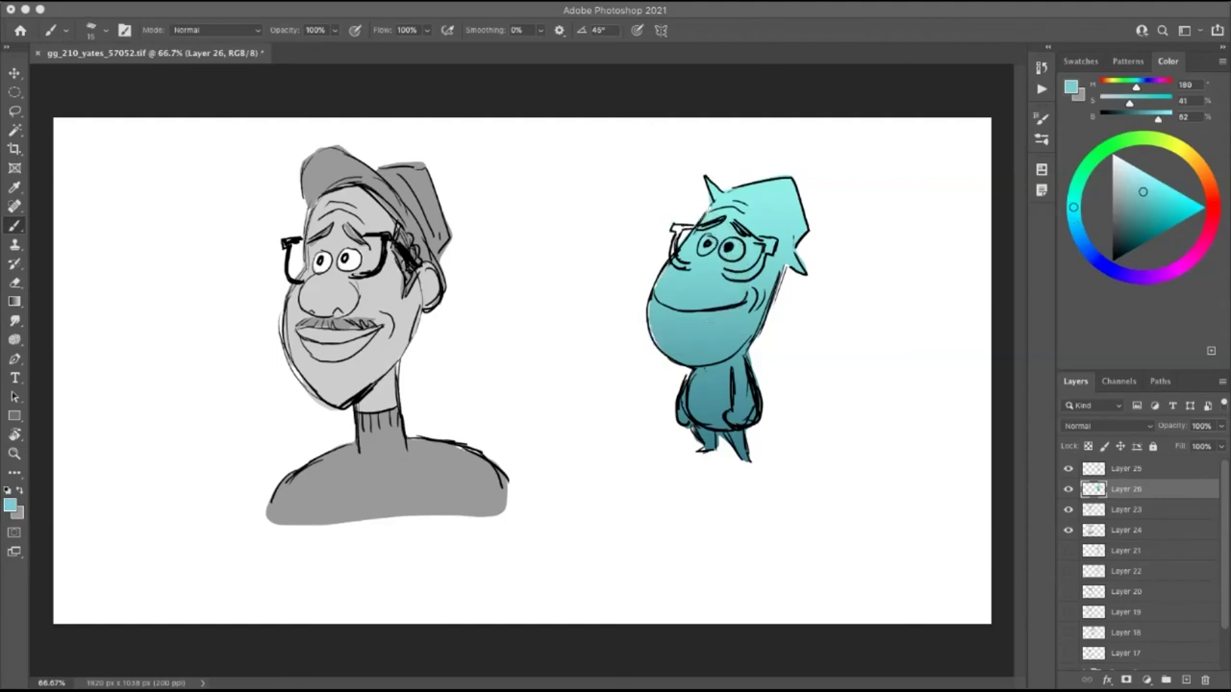
{"action": "key", "text": "x"}
{"action": "mouse_move", "coordinate": [703, 249]}
{"action": "left_mouse_down"}
{"action": "mouse_move", "coordinate": [712, 241]}
{"action": "mouse_move", "coordinate": [706, 251]}
{"action": "mouse_move", "coordinate": [731, 255]}
{"action": "left_mouse_up"}
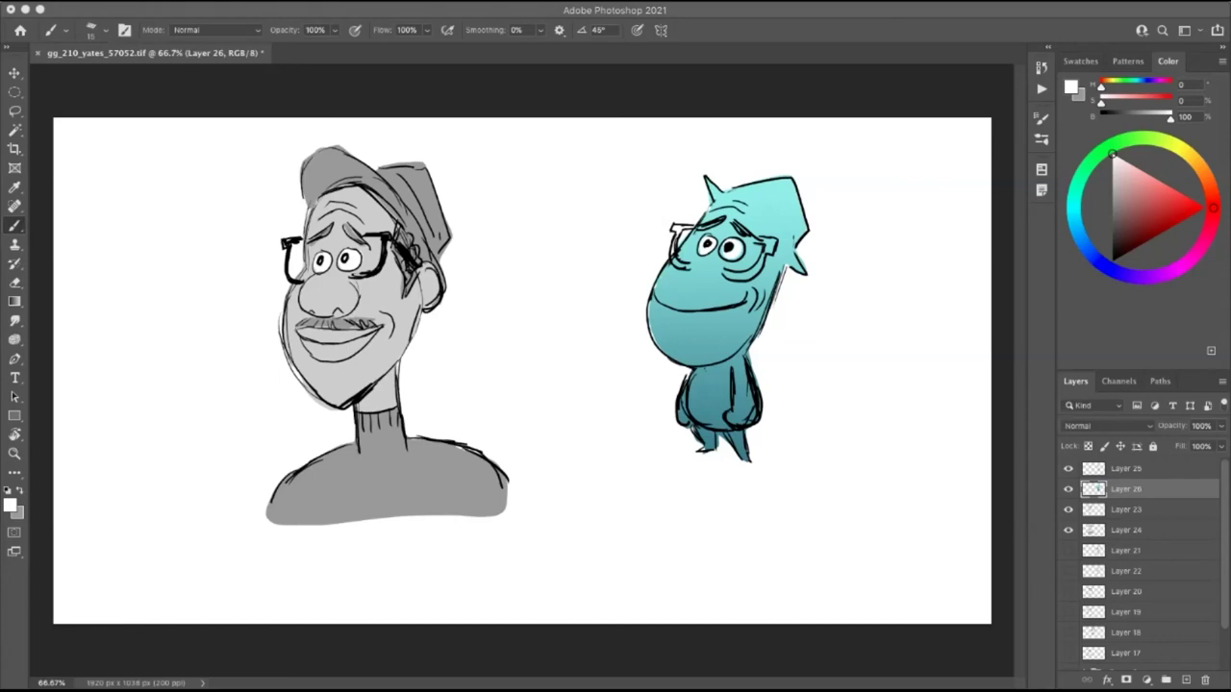